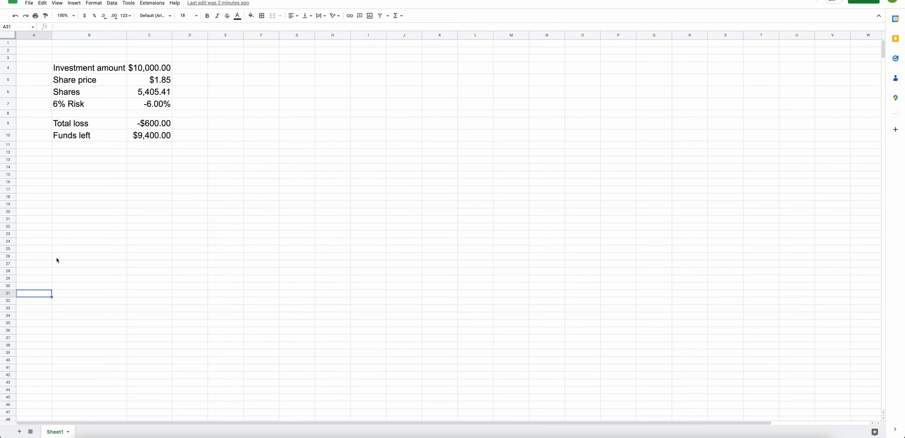
left_click(56, 258)
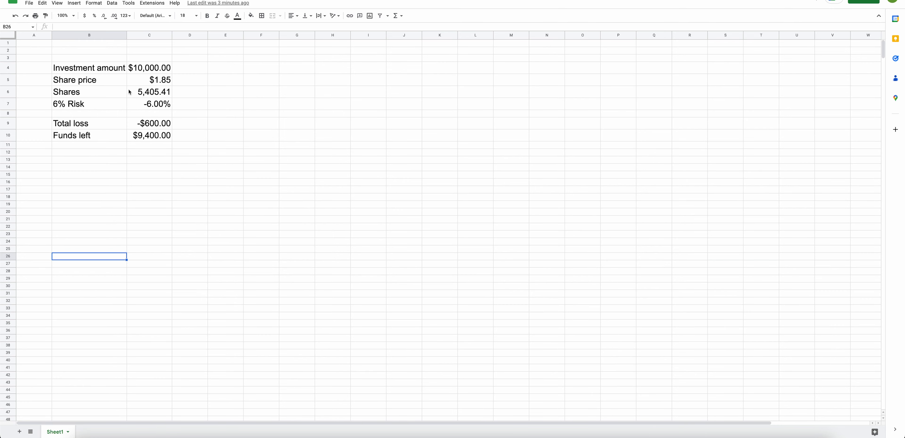
left_click(106, 183)
left_click(108, 199)
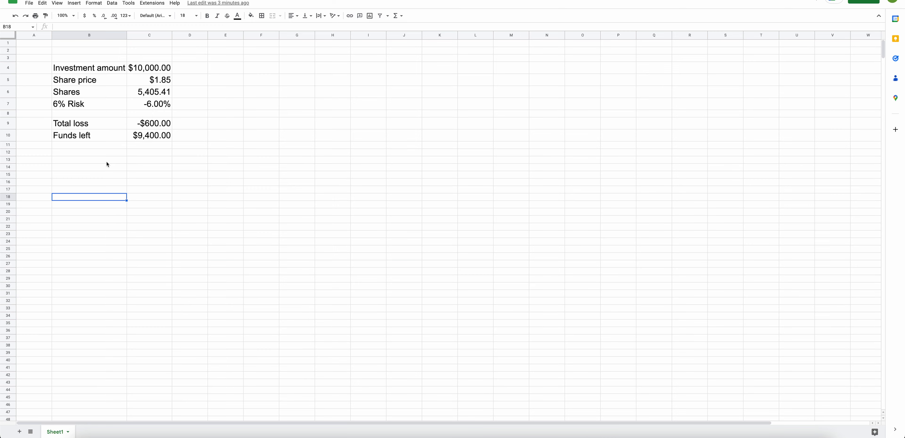
left_click(32, 148)
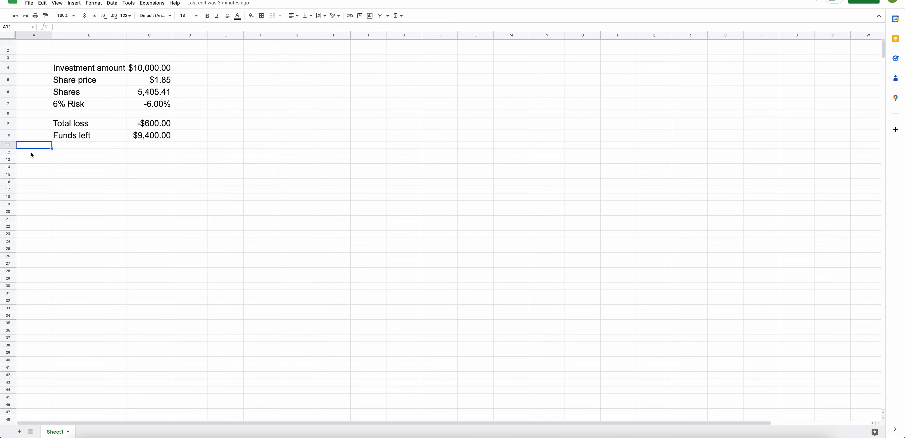
left_click(32, 169)
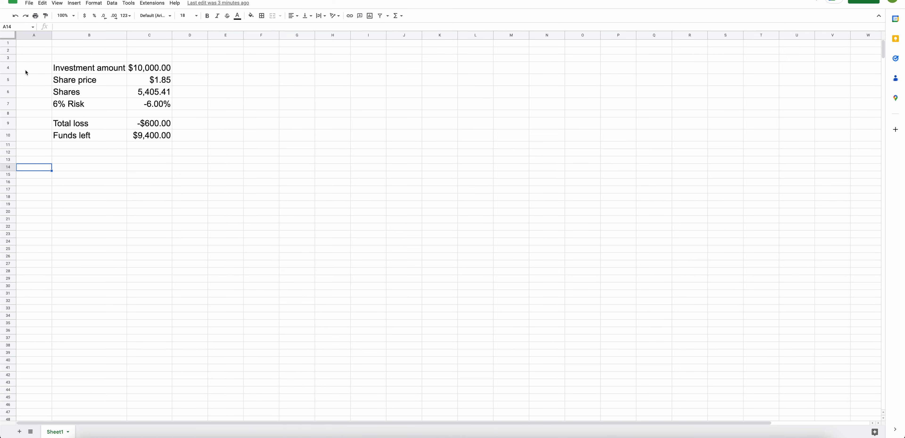
Examine the existing investment table's labels and the values and formulas in columns B and C.
left_click(76, 71)
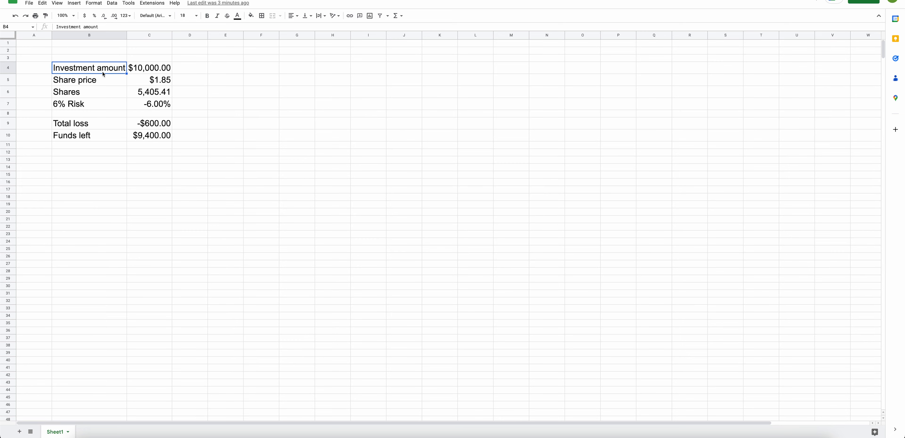
left_click(154, 70)
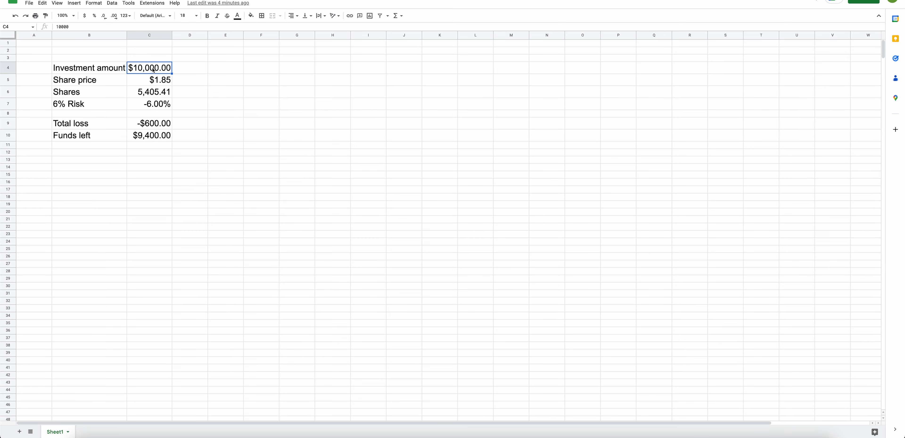
left_click(90, 84)
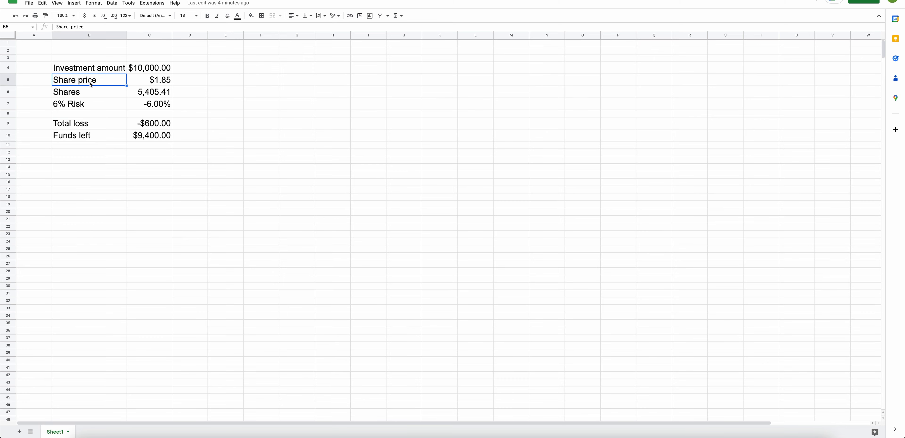
left_click(139, 84)
left_click(63, 93)
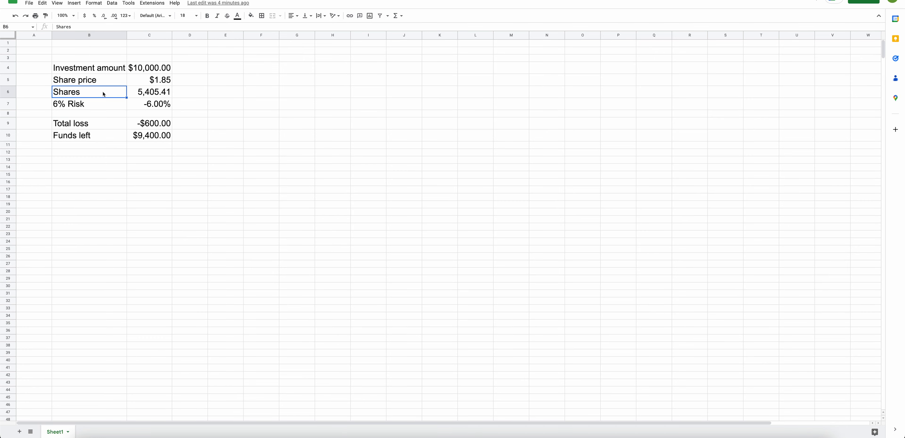
left_click(140, 95)
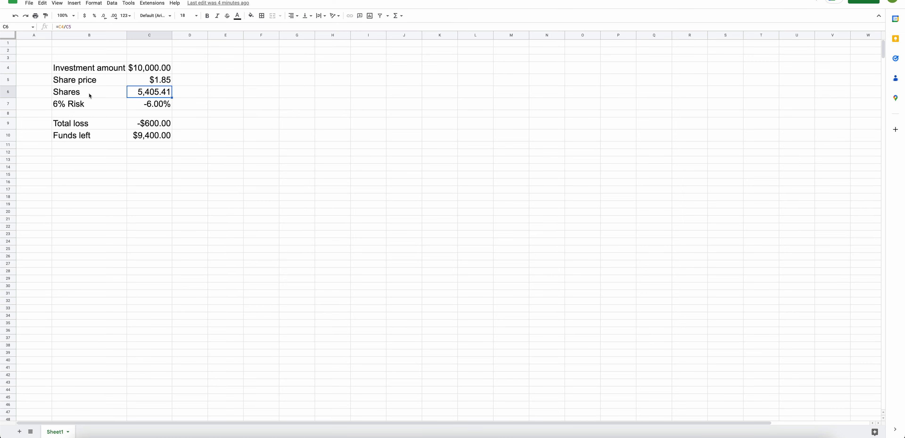
left_click(121, 105)
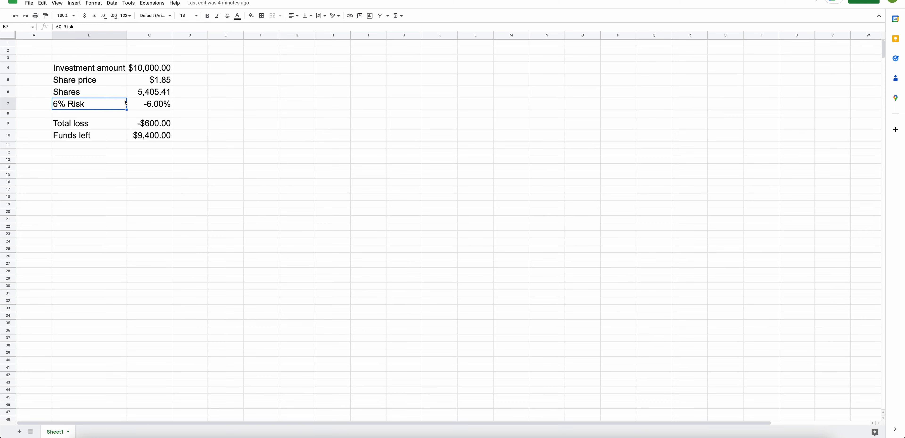
left_click(160, 103)
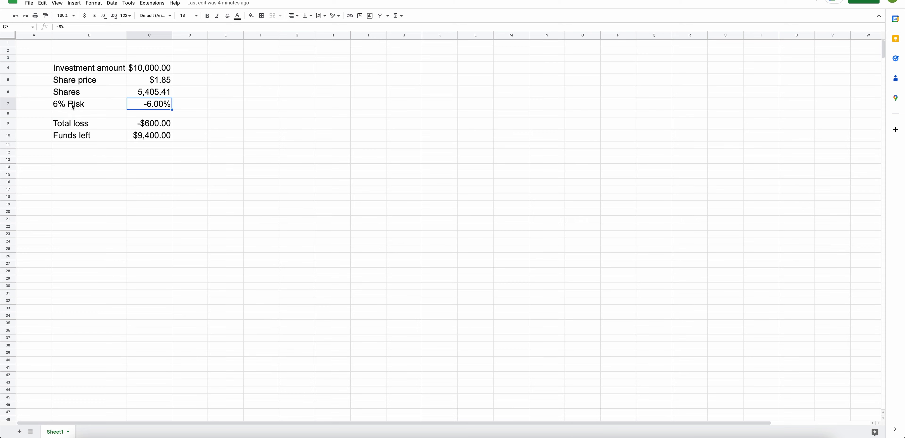
left_click(79, 125)
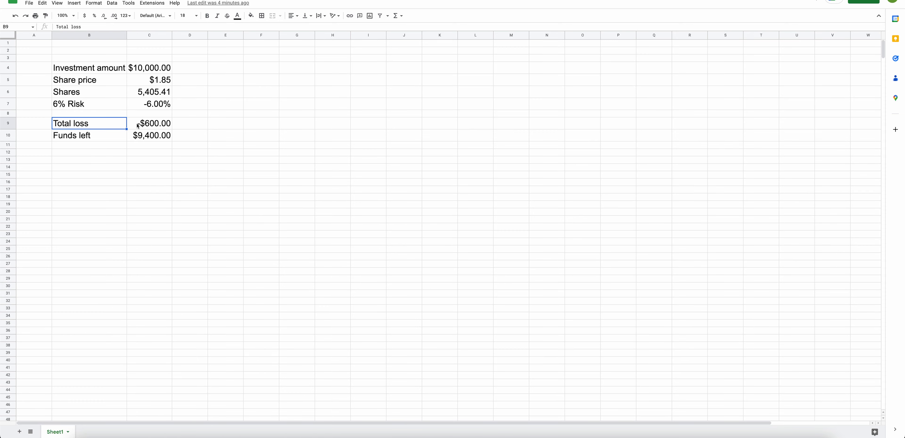
left_click(156, 124)
left_click(160, 106)
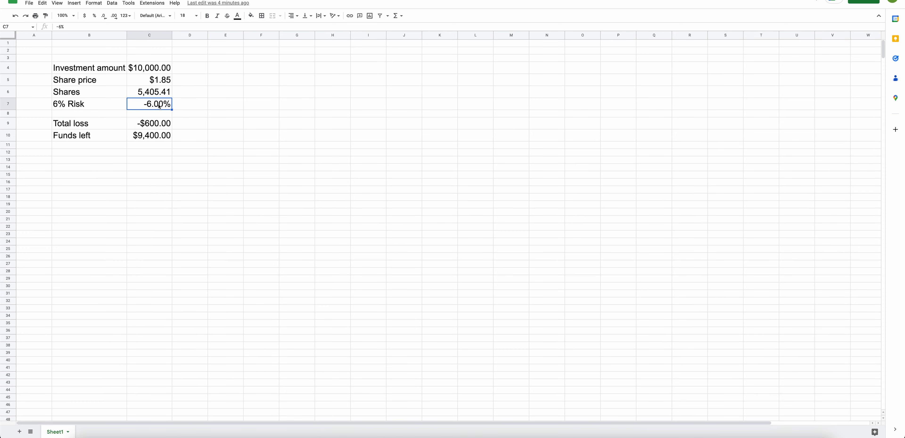
left_click(108, 136)
left_click(138, 138)
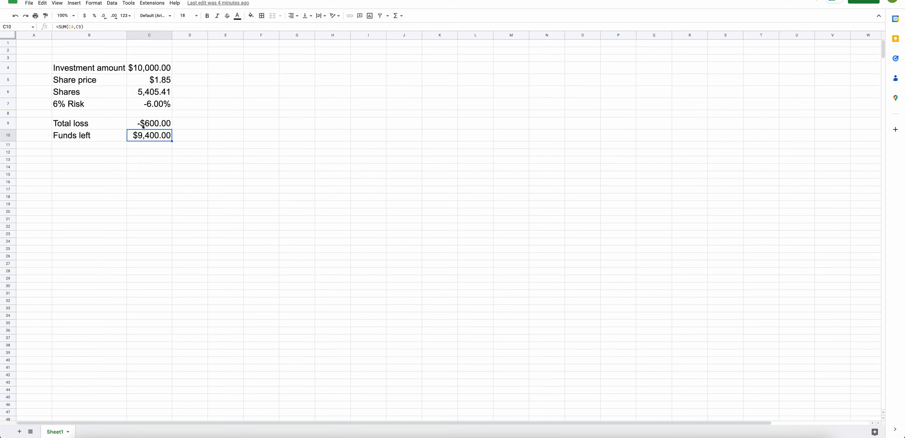
left_click(104, 139)
left_click(136, 139)
left_click(159, 107)
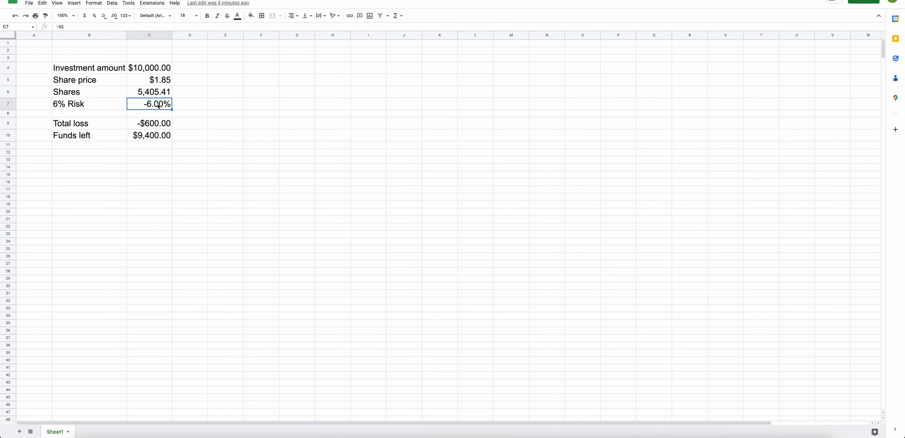
left_click(159, 164)
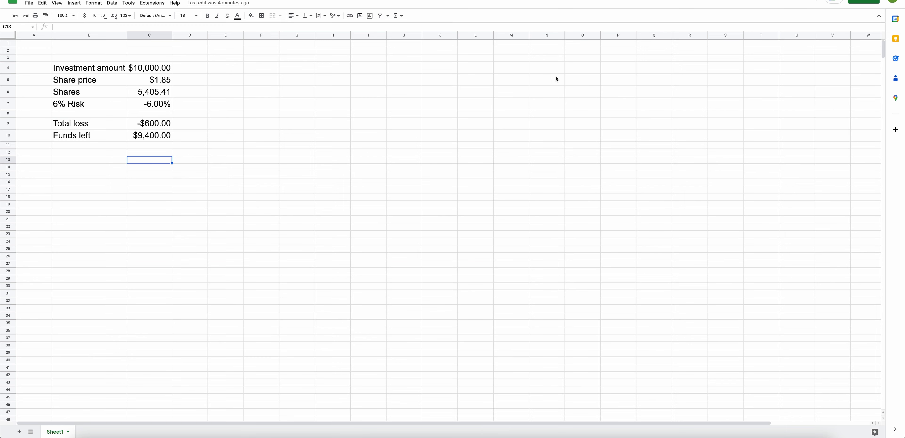
Enter the label "Investment Amount" in cell I4 and widen column I to fit it.
left_click(369, 72)
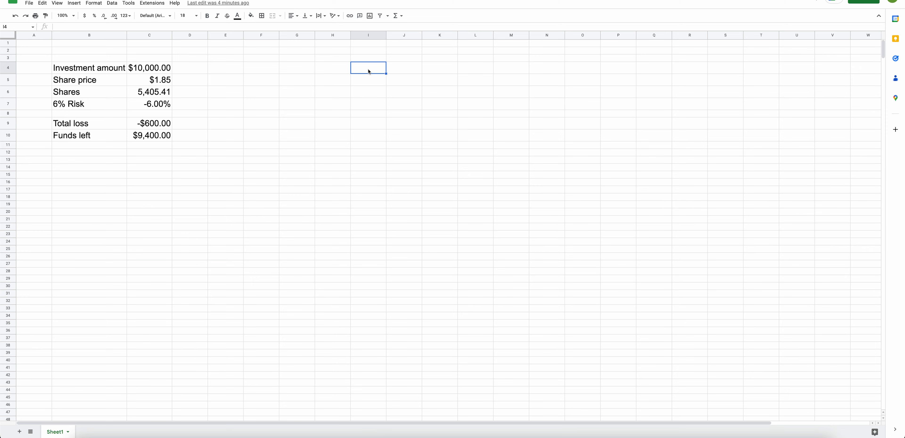
double_click(369, 72)
type("Investment Amount")
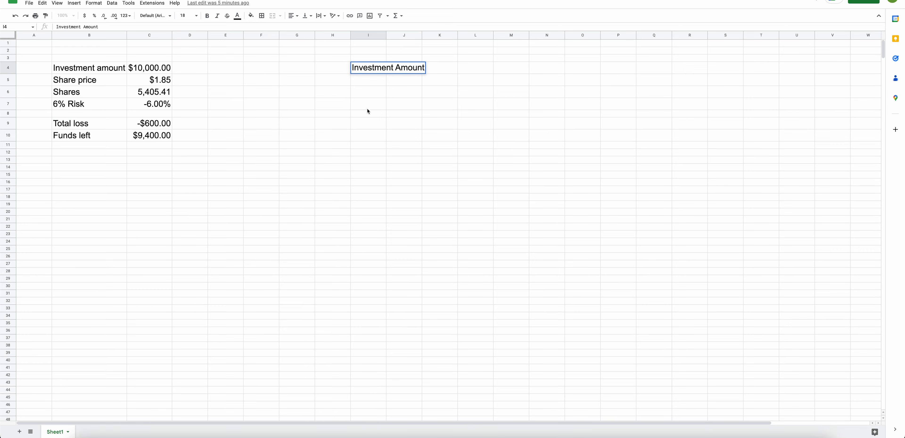
left_click(375, 108)
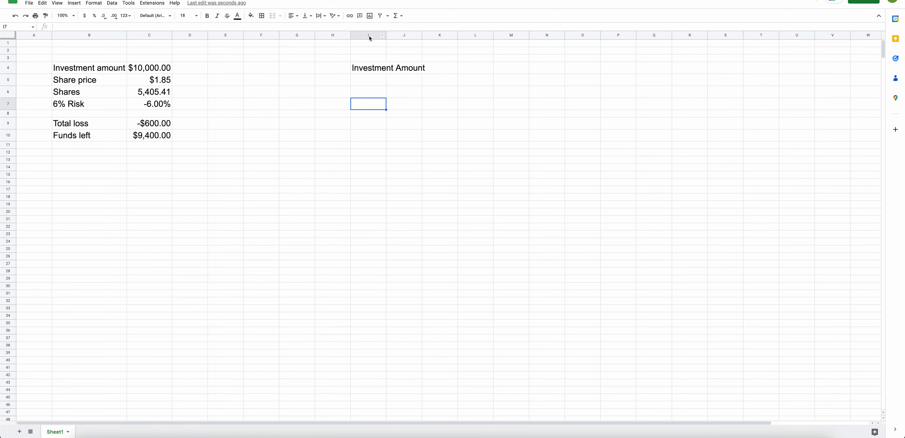
double_click(386, 35)
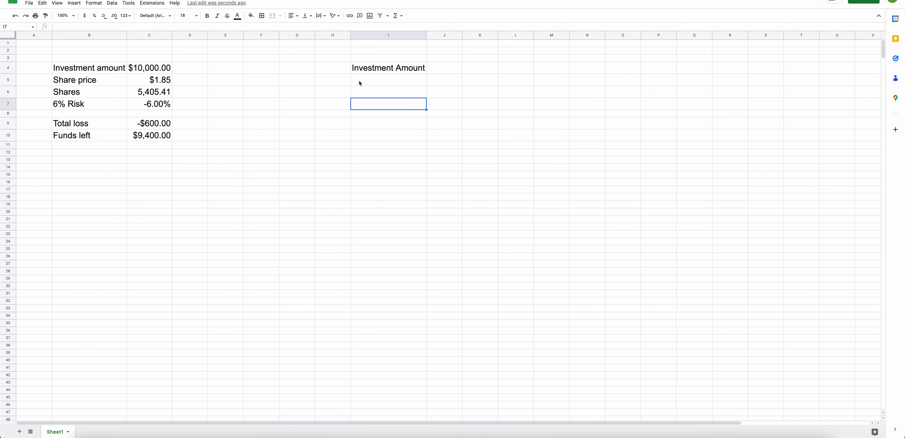
Enter the label "Share Price" in cell I5.
left_click(377, 84)
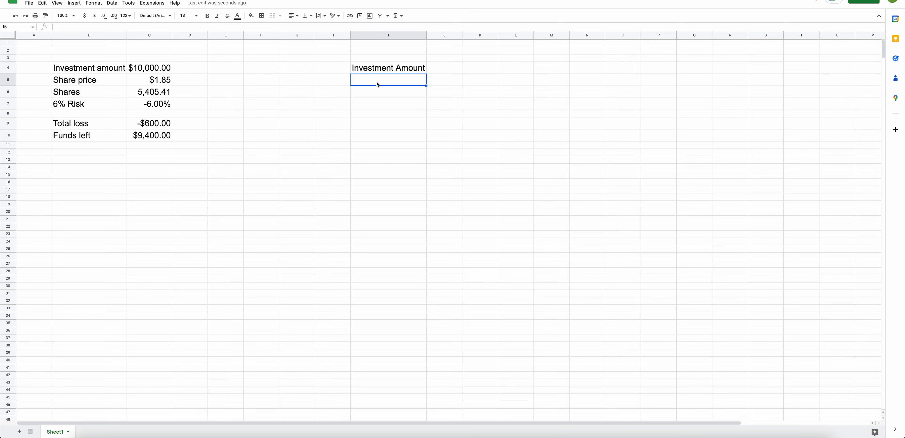
type("Share Price")
left_click(371, 127)
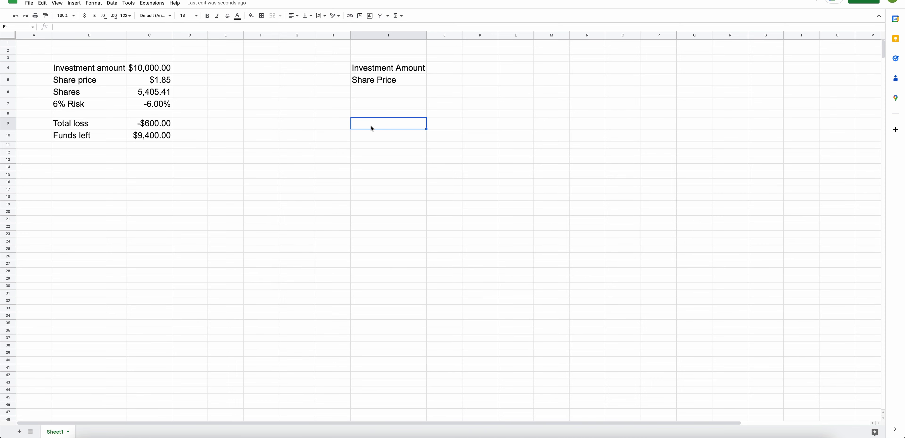
Enter the label "Shares" in cell I6.
left_click(364, 94)
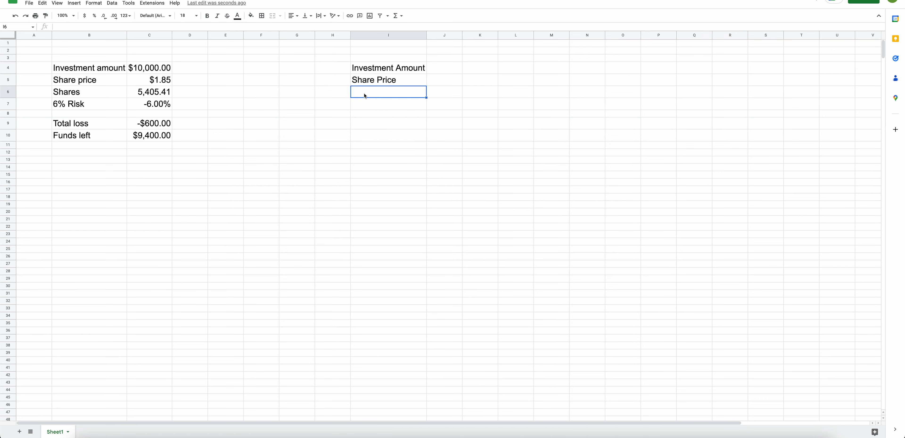
double_click(364, 94)
type("Shar")
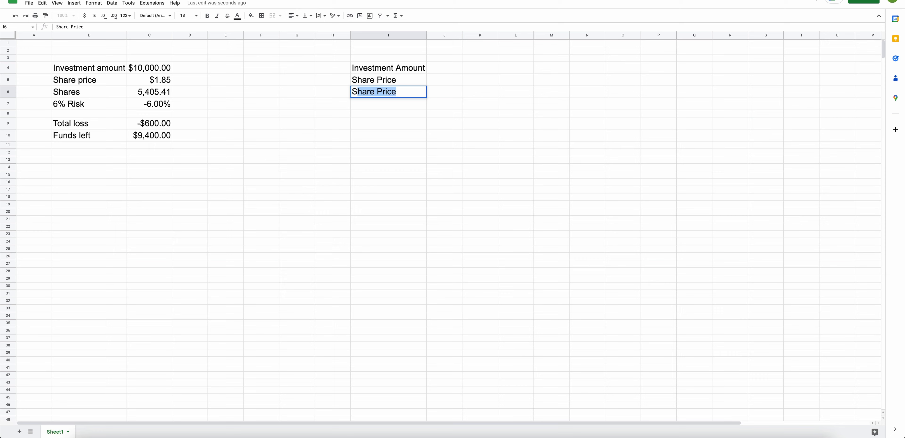
type("es")
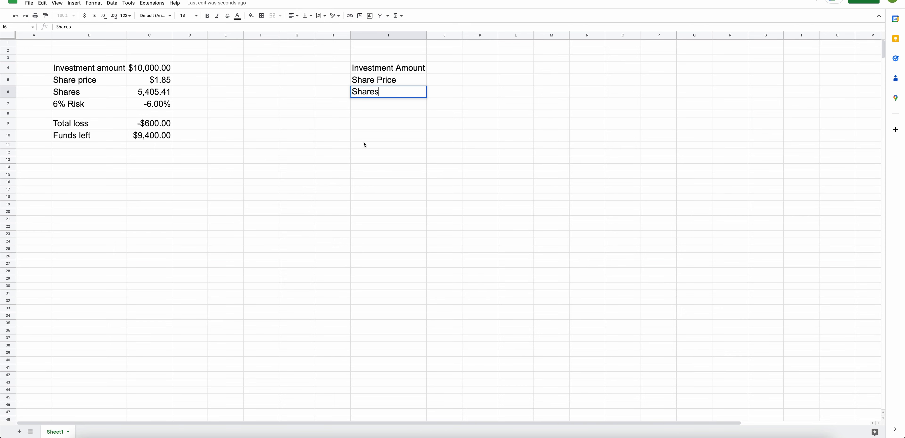
left_click(363, 148)
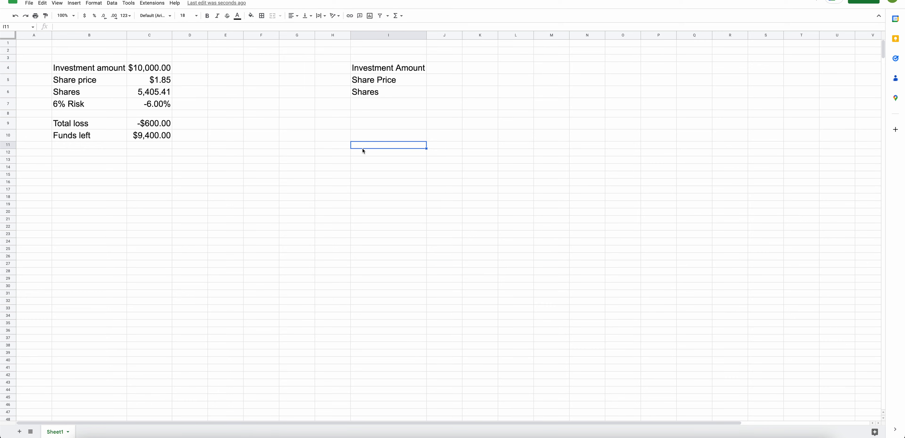
Enter the label "6% Risk" in cell I7.
left_click(361, 104)
double_click(361, 104)
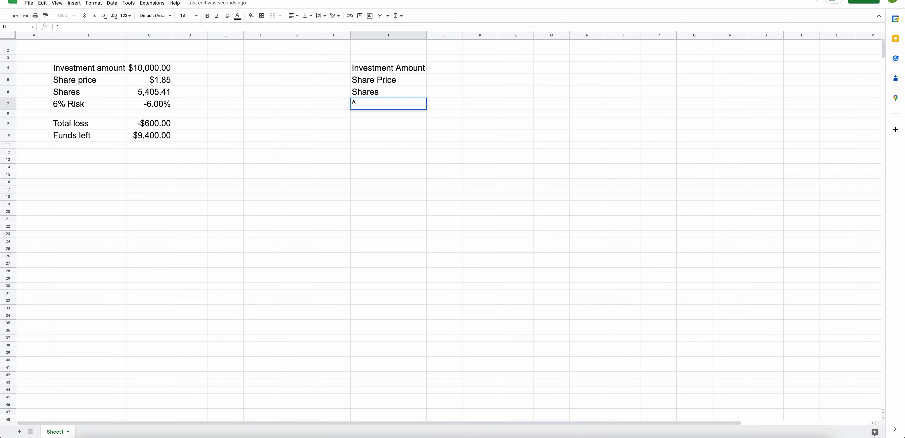
key("BackSpace")
type("6% Risk")
left_click(370, 152)
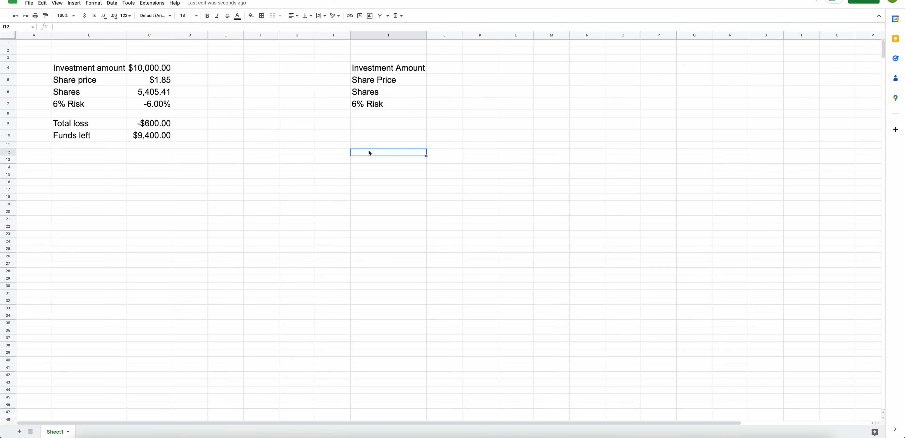
Enter the label "Total Loss" in cell I9, leaving row 8 blank.
left_click(364, 114)
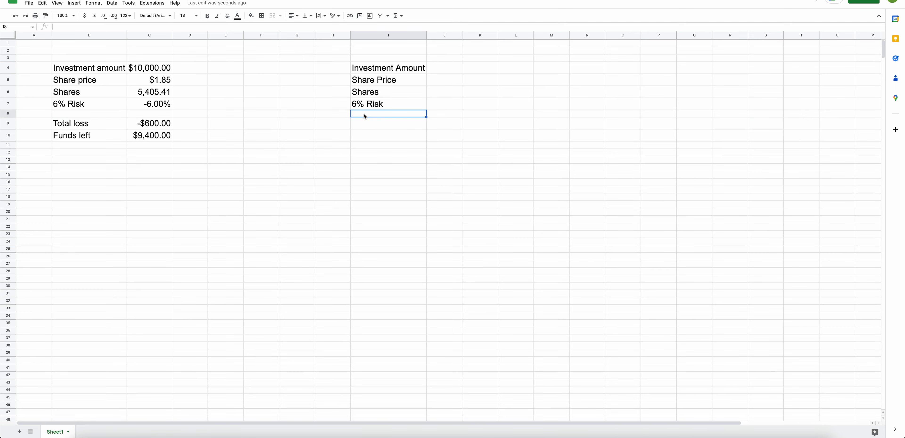
left_click(364, 125)
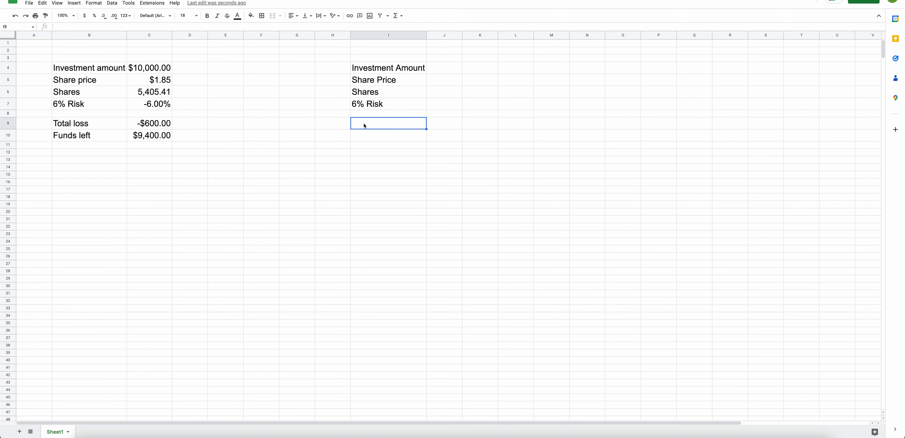
double_click(364, 124)
type("Total Loss")
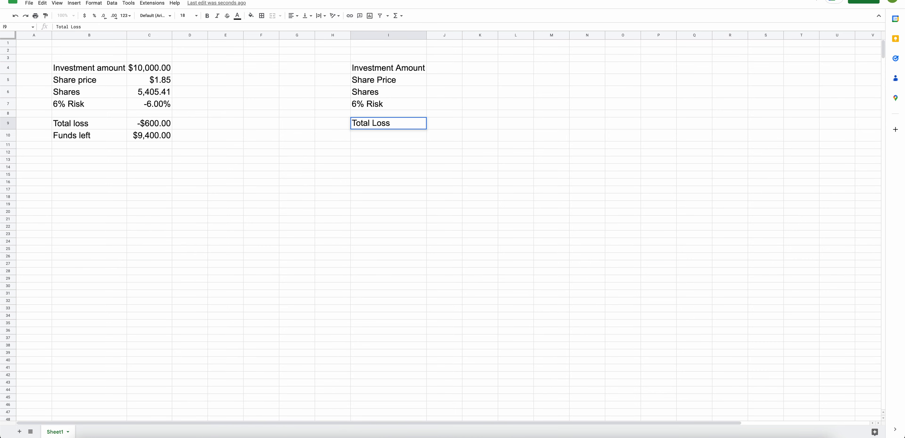
key("Return")
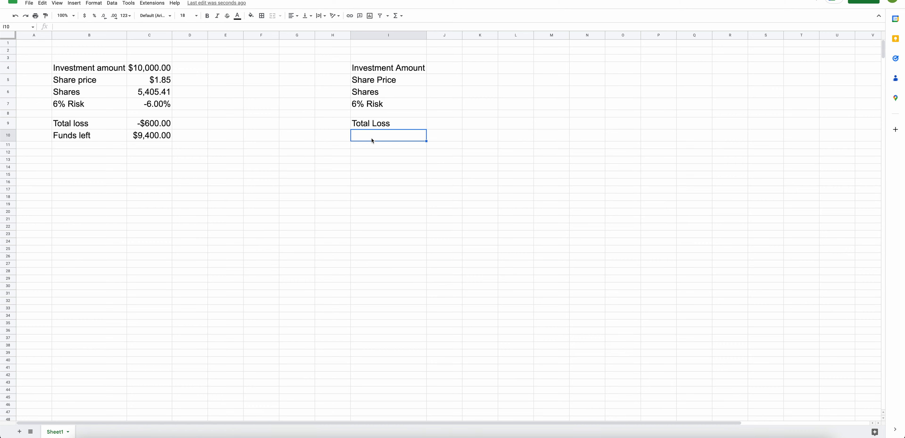
Enter the label "Total Funds Left" in cell I10.
double_click(372, 139)
type("Total Funds ")
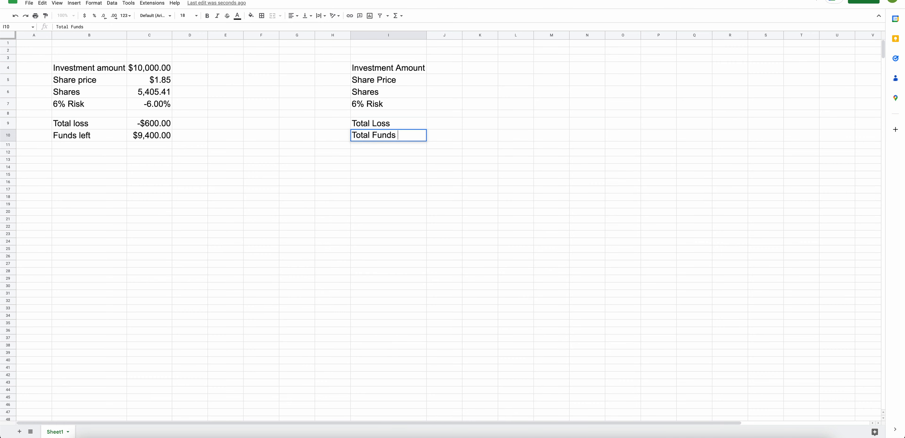
type("Left")
left_click(375, 178)
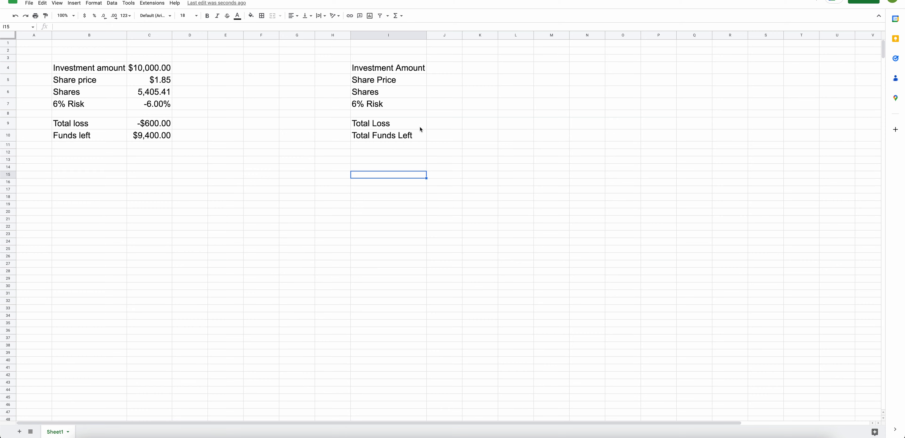
left_click(444, 128)
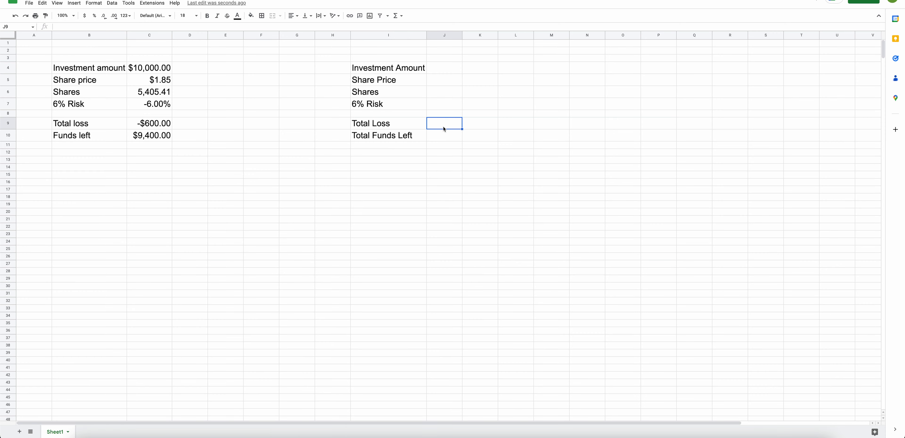
Rename the label in cell I6 to "Total Shares".
left_click(442, 73)
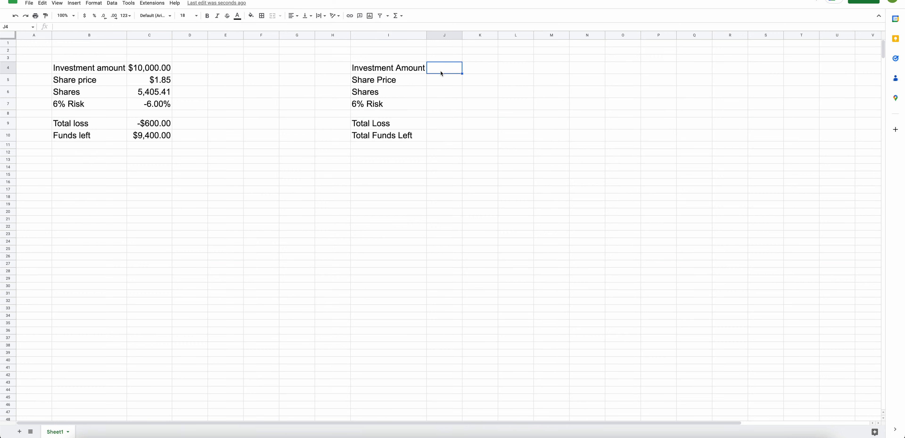
left_click(425, 153)
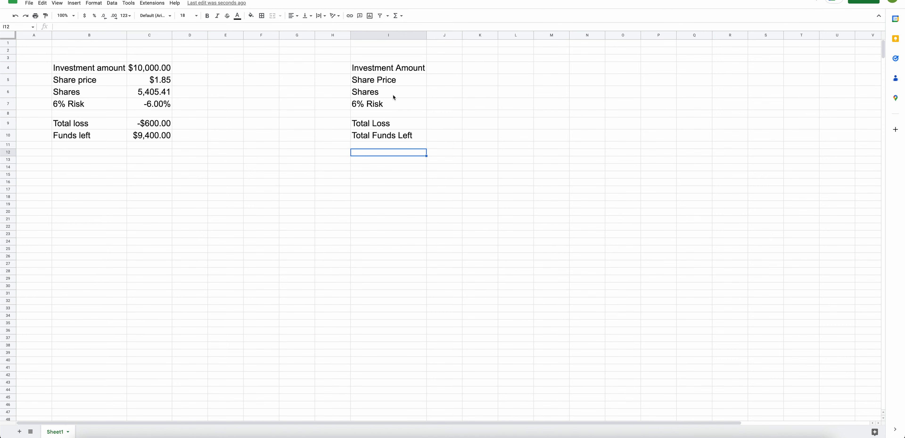
left_click(392, 105)
left_click(392, 125)
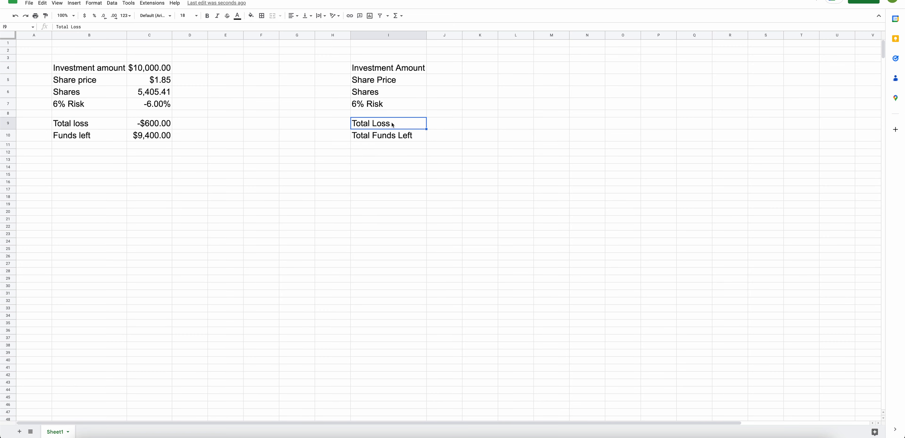
left_click(393, 139)
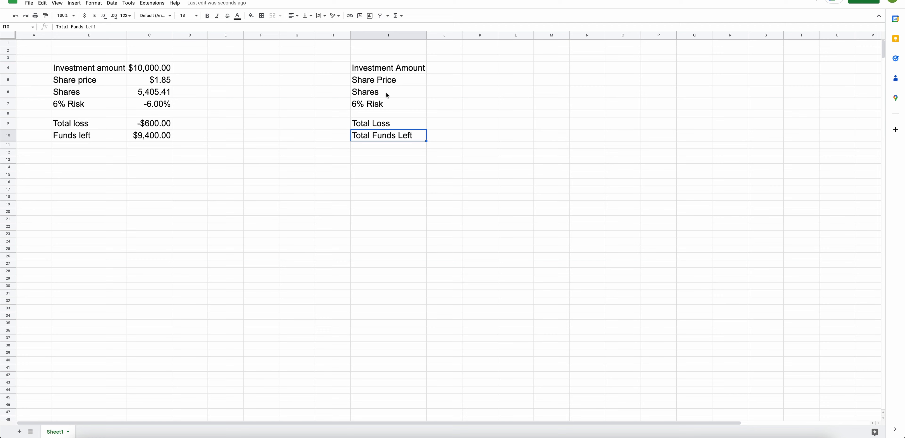
left_click(364, 93)
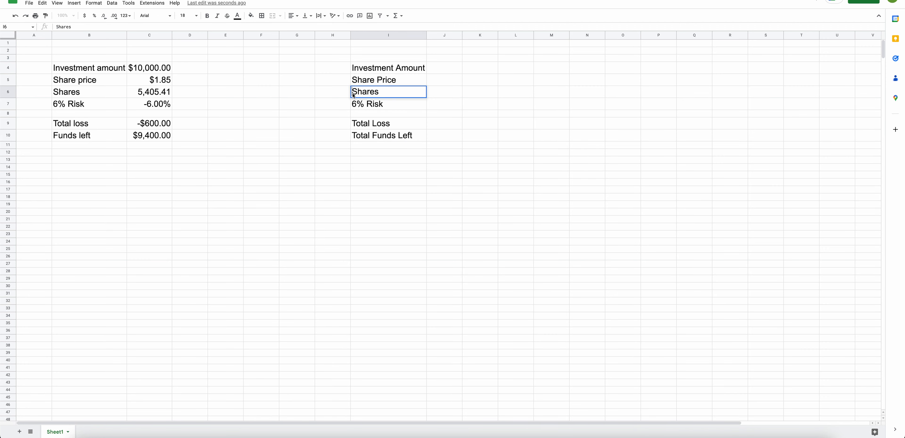
type("Total")
left_click(386, 156)
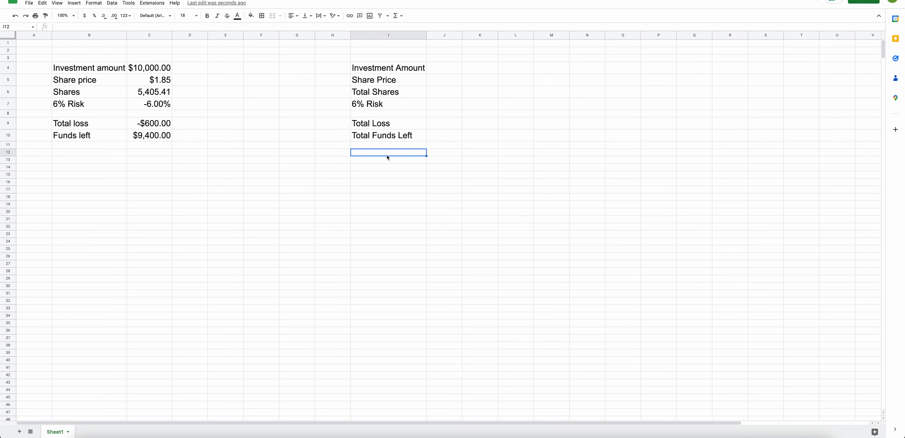
Format cell J4 as currency and enter the investment amount 1,000.
left_click(388, 163)
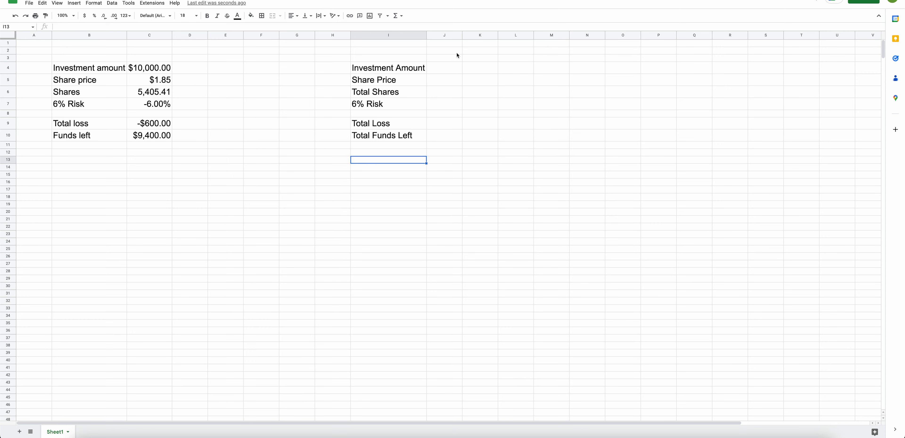
left_click(371, 183)
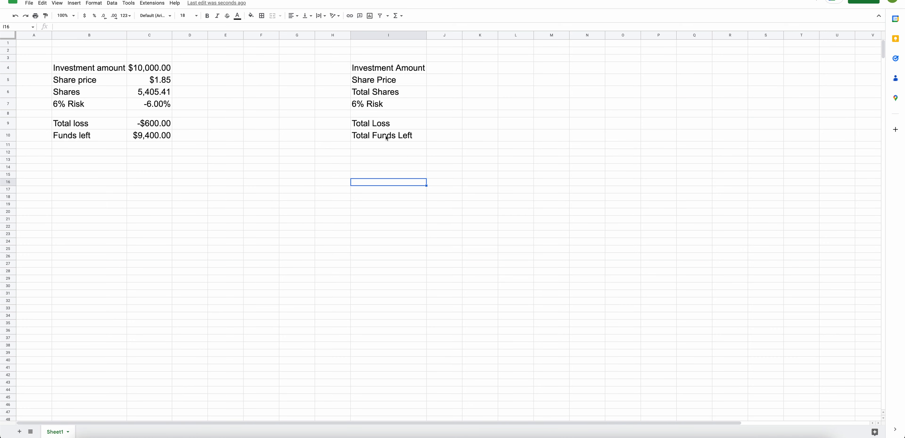
left_click(394, 69)
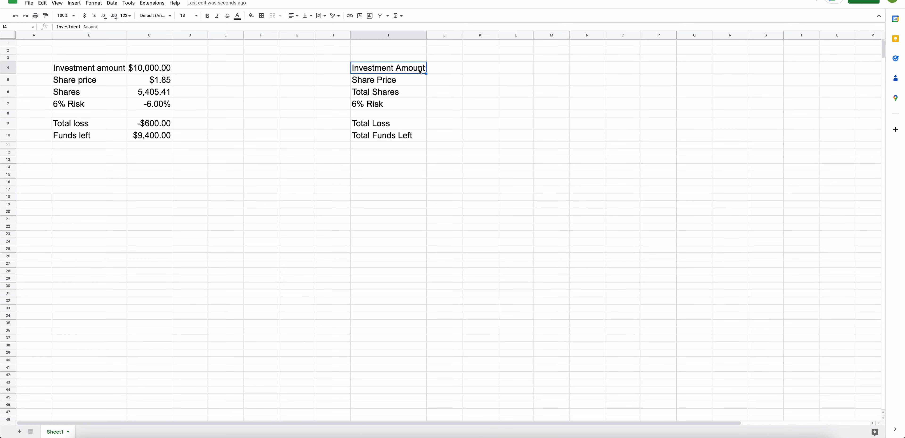
left_click(439, 70)
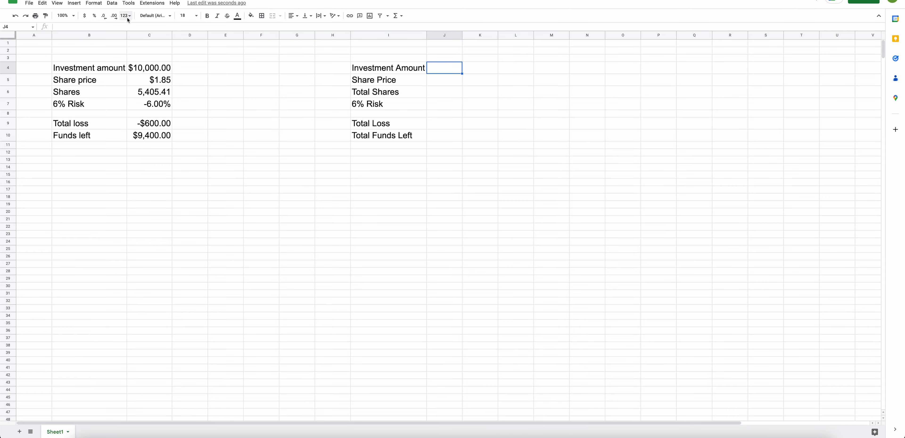
left_click(85, 18)
left_click(85, 17)
left_click(445, 69)
type("1,")
type("000")
left_click(517, 123)
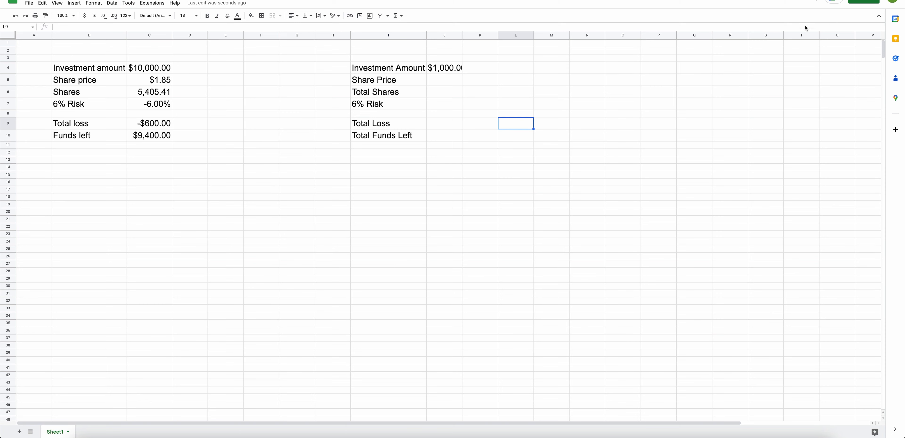
Auto-fit the width of column J to its contents.
left_click(447, 36)
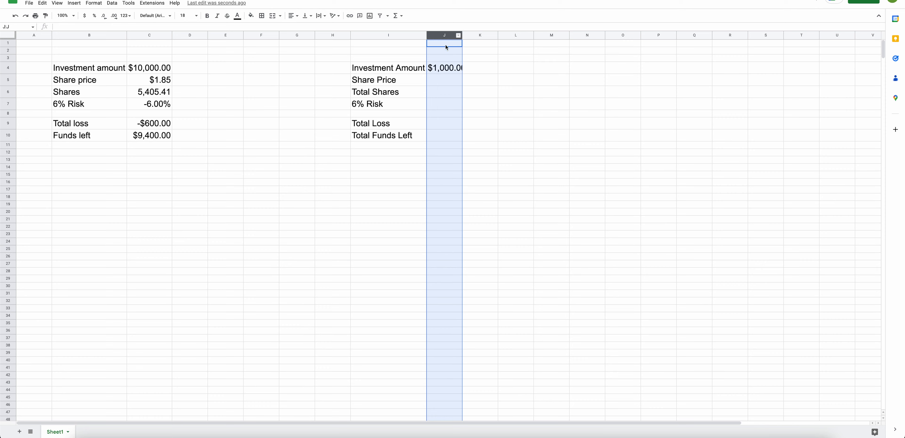
double_click(462, 35)
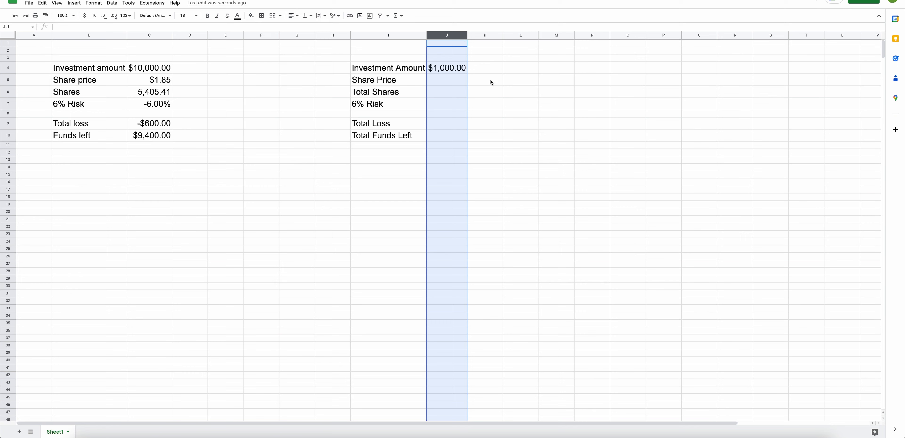
left_click(495, 83)
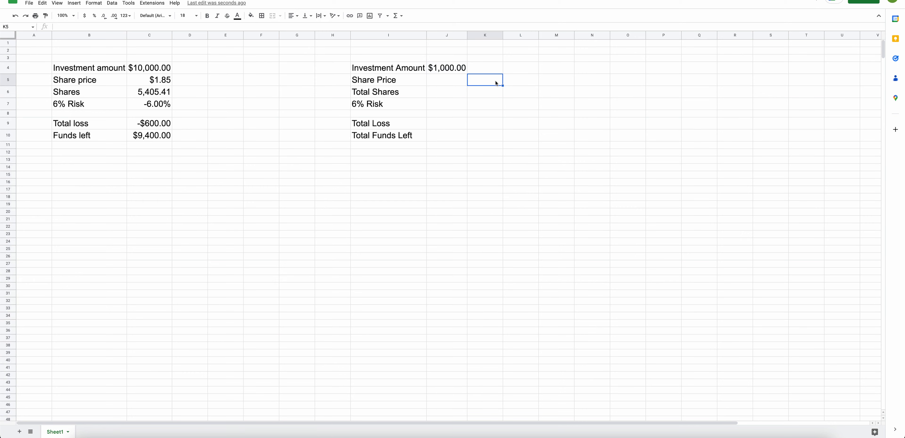
Switch to the TradingView chart to check the current Bed Bath & Beyond share price.
left_click(444, 82)
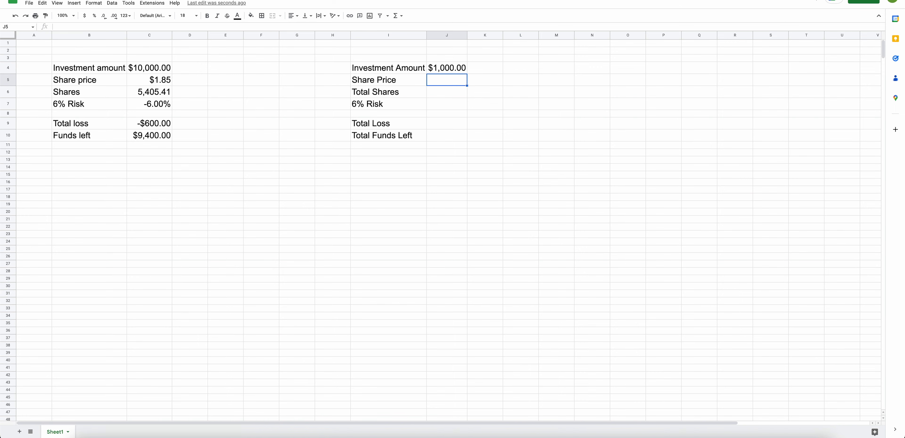
key("ctrl+Tab")
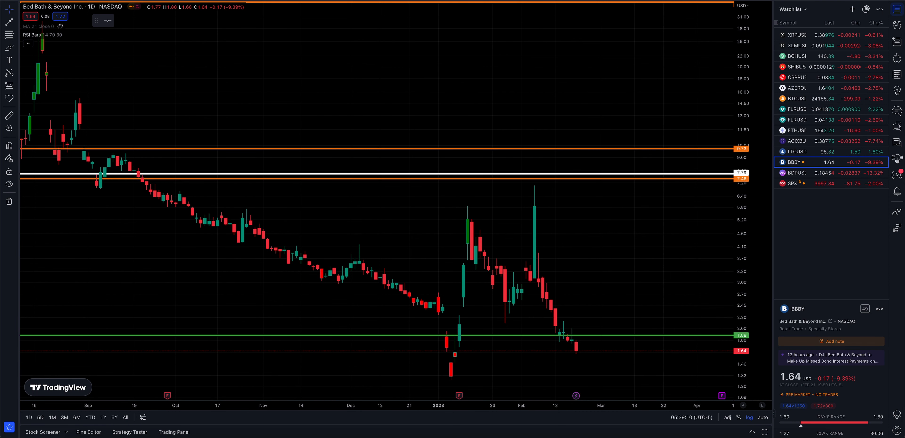
mouse_move(638, 224)
left_mouse_down()
mouse_move(665, 222)
mouse_move(652, 222)
left_mouse_up()
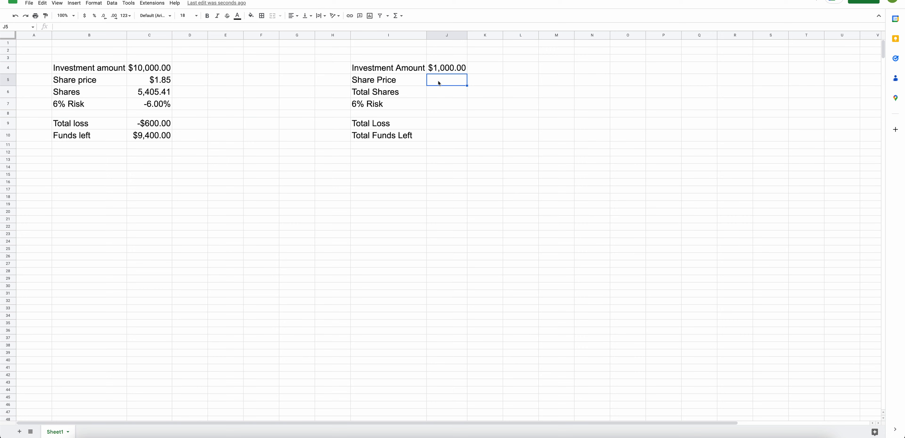
Enter the share price 1.64 in cell J5 and format it as currency.
type("1.64")
left_click(455, 206)
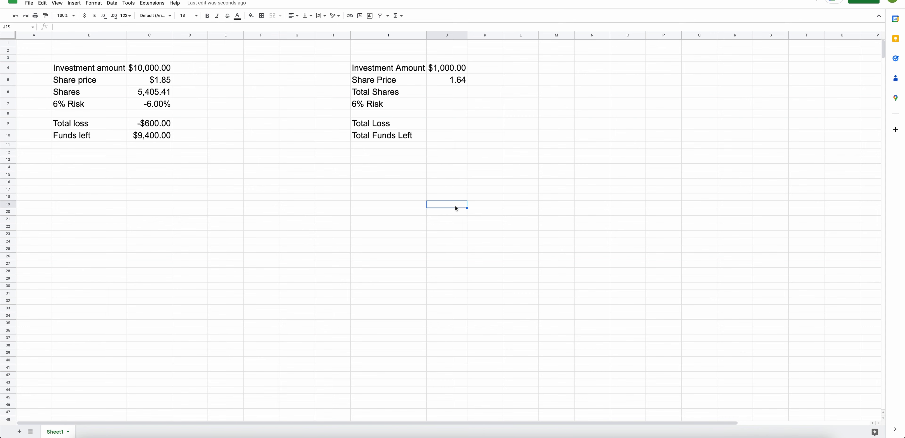
left_click(452, 84)
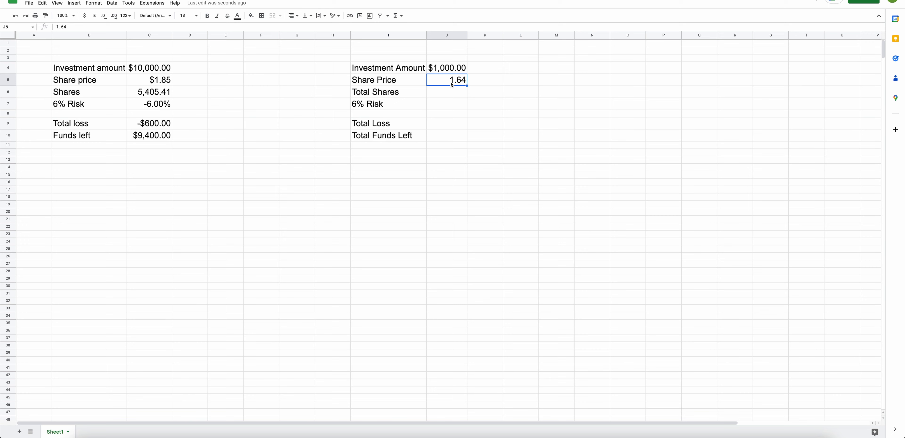
left_click(86, 16)
left_click(580, 129)
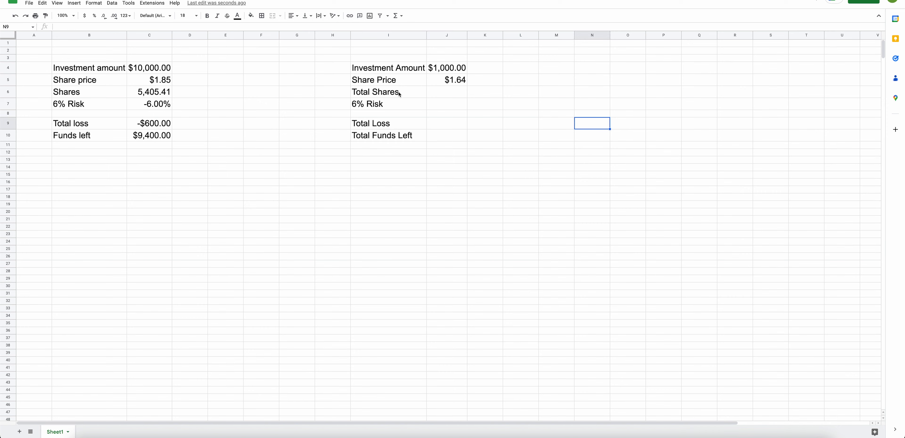
Enter the formula =J4/J5 in cell J6 to calculate the total shares.
left_click(444, 95)
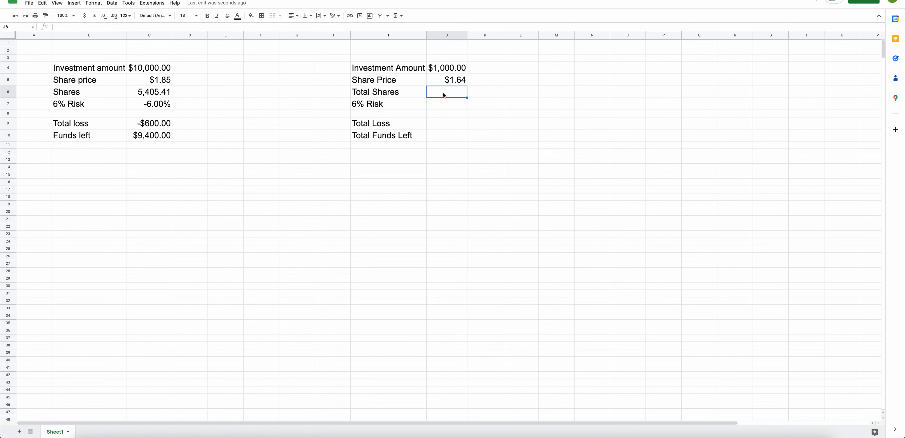
left_click(445, 73)
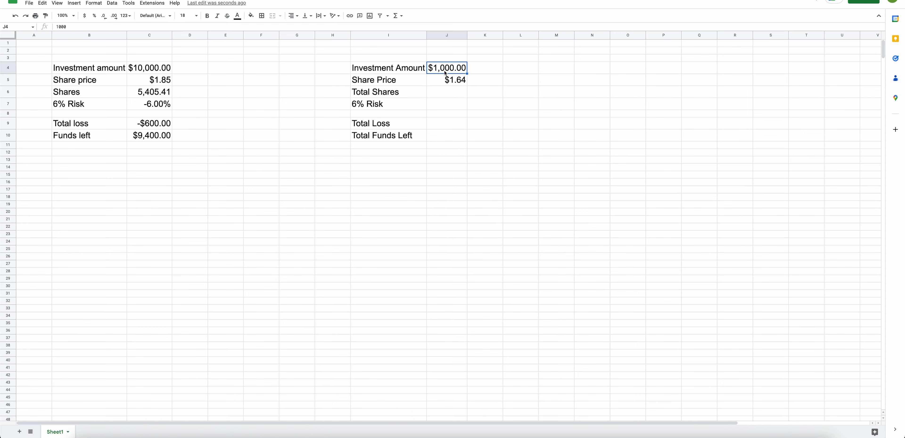
left_click(446, 83)
left_click(447, 92)
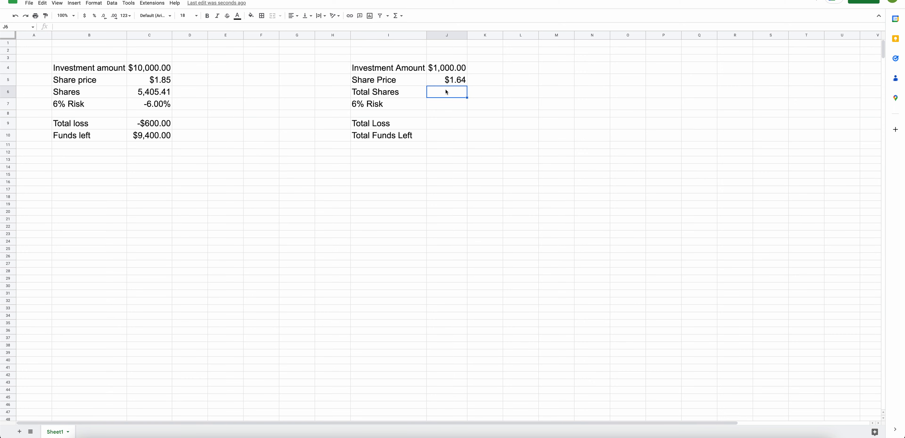
left_click(157, 95)
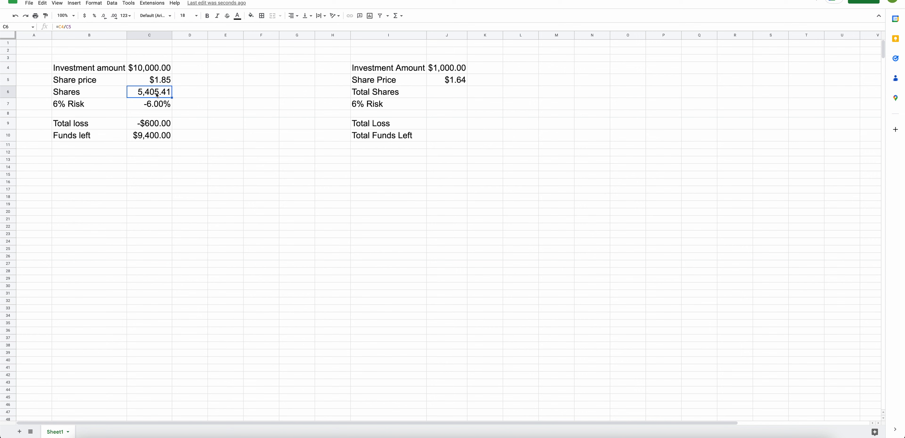
left_click(454, 94)
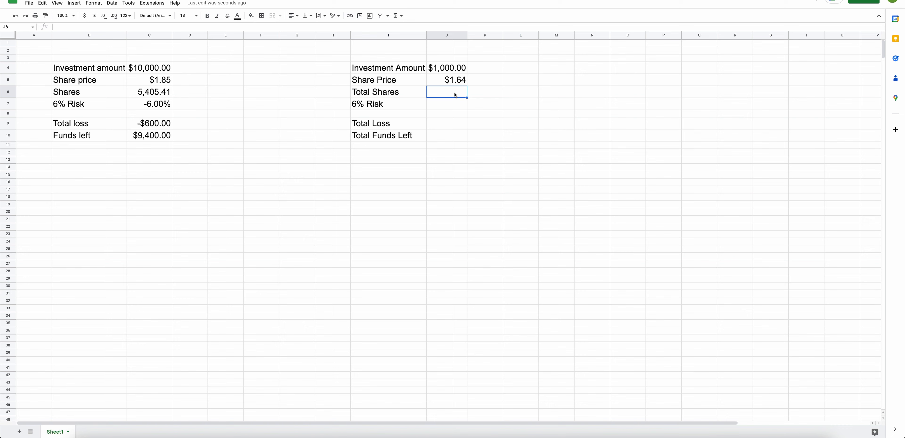
type("=")
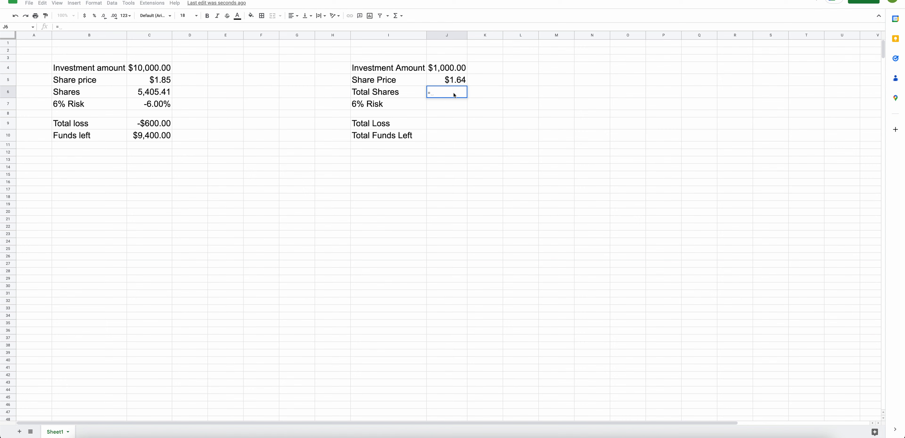
left_click(452, 70)
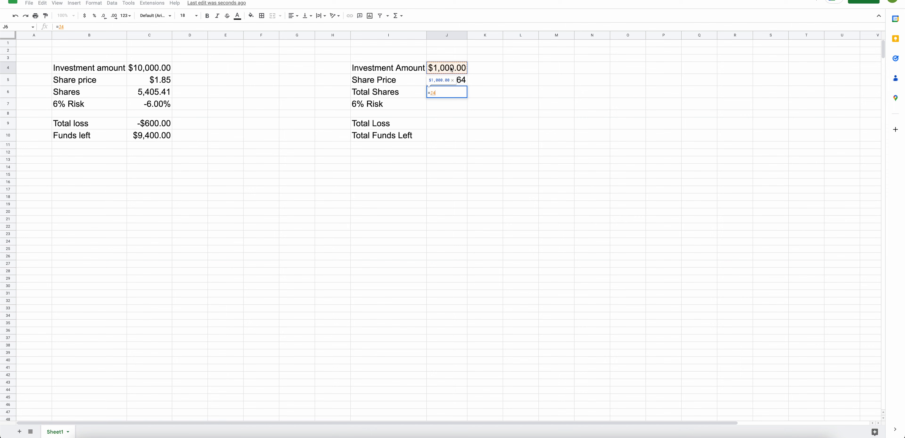
type("/")
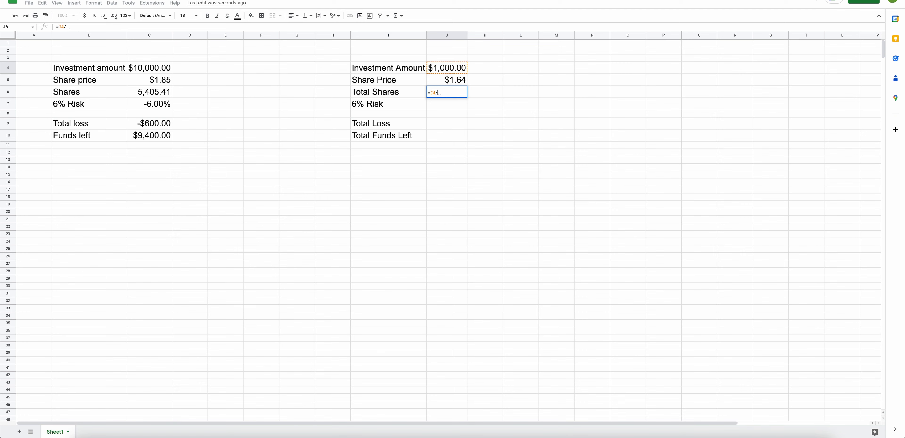
left_click(454, 83)
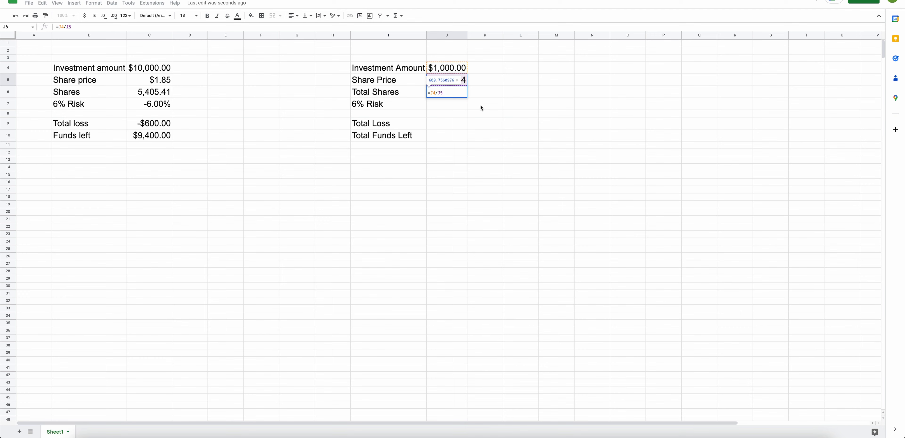
key("Return")
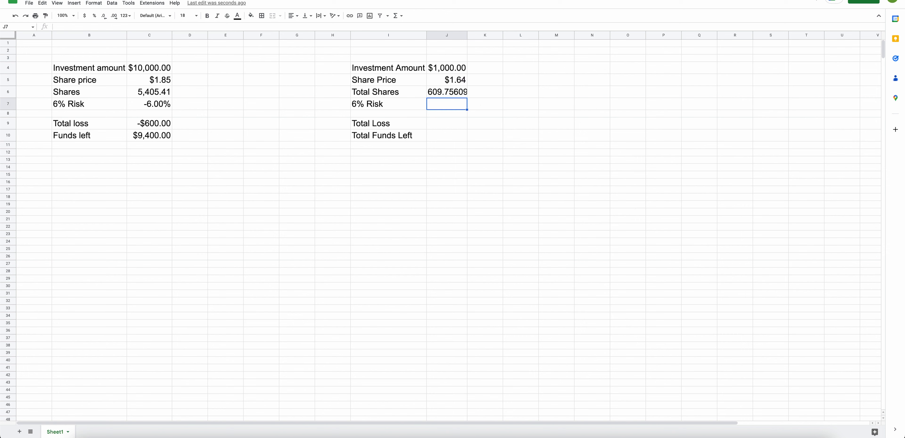
Auto-fit column J again so the full share count shows.
double_click(466, 36)
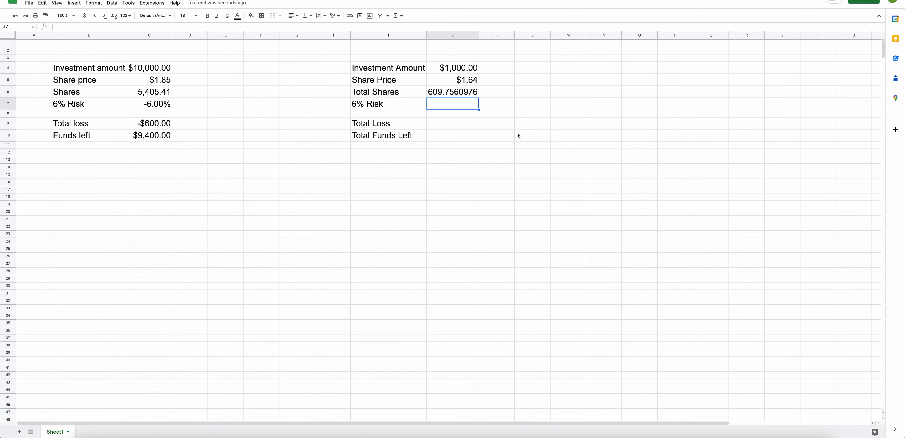
left_click(503, 128)
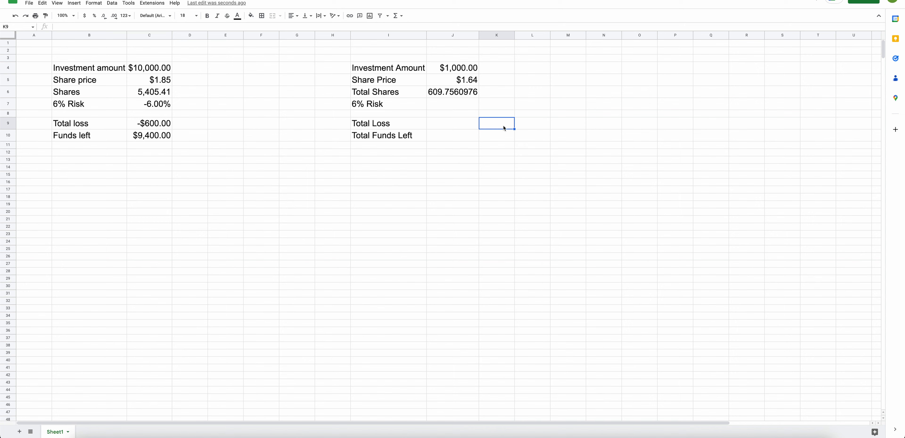
left_click(451, 72)
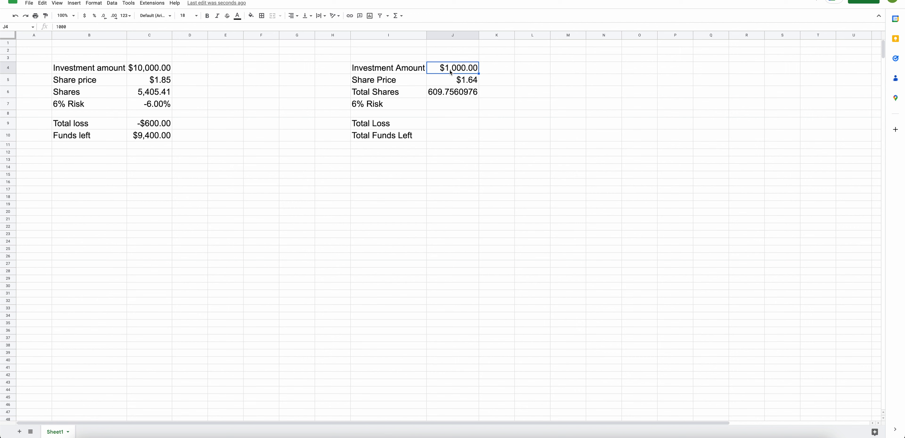
left_click(455, 82)
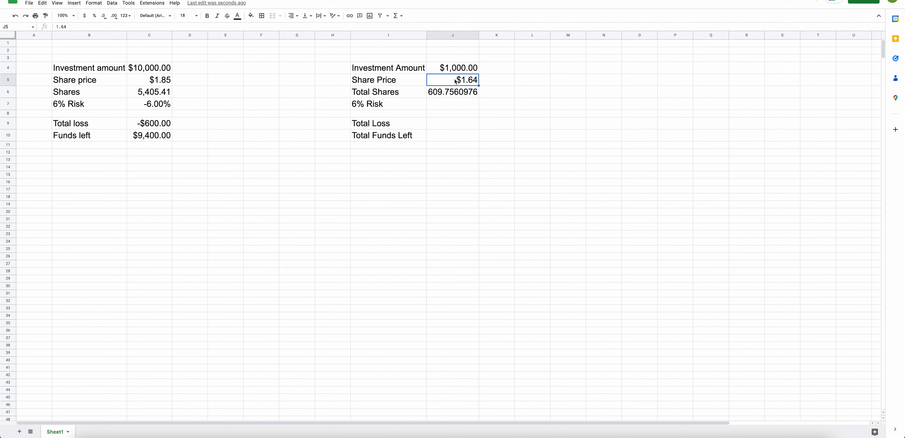
Test the total shares formula by changing the investment amount in J4 to 10000.
left_click(445, 94)
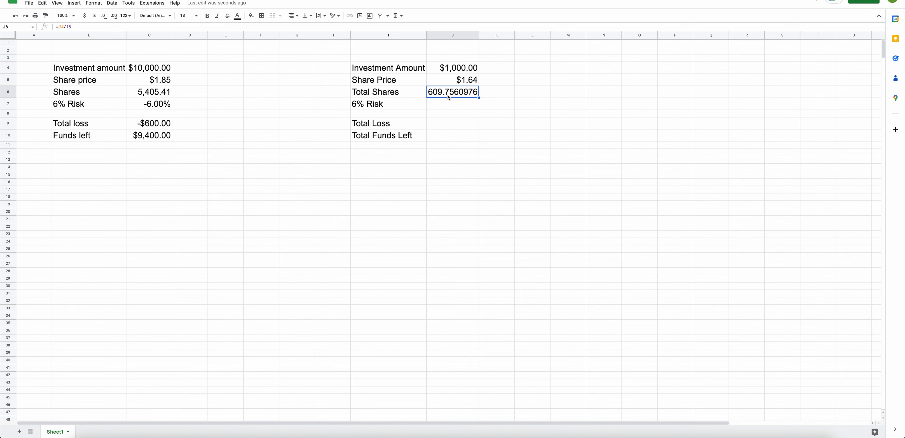
left_click(496, 97)
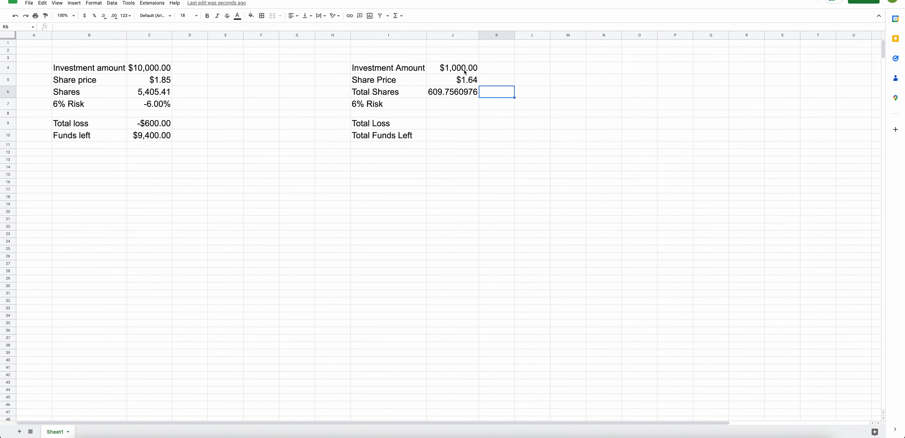
left_click(453, 71)
type("1")
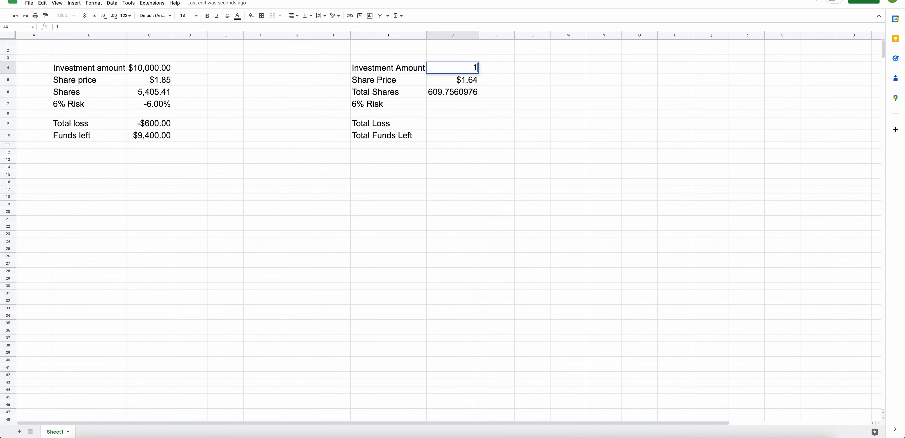
type("0000")
left_click(497, 90)
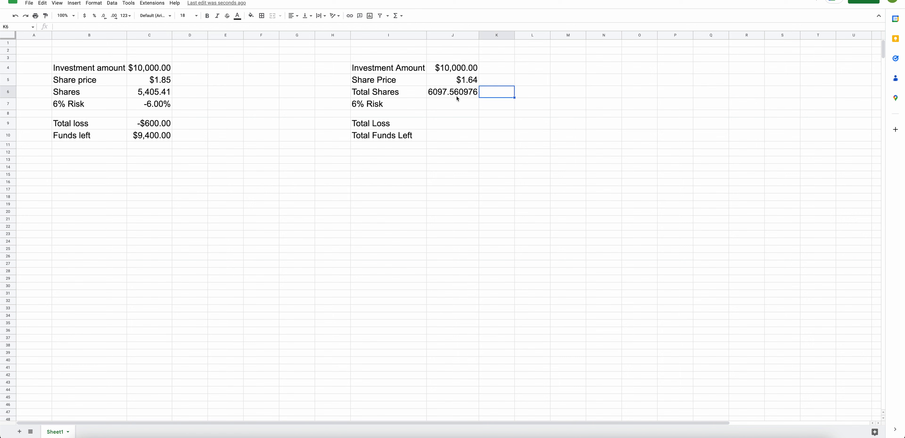
Change the investment amount in J4 to 100.
left_click(461, 72)
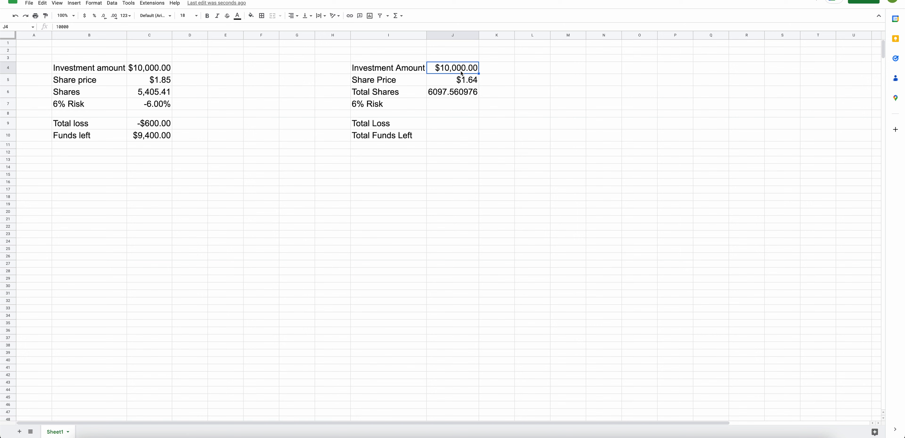
type("100")
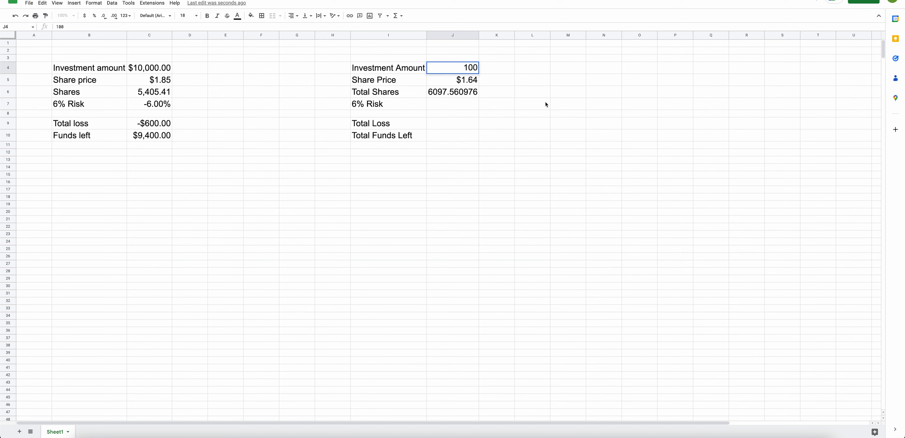
left_click(547, 104)
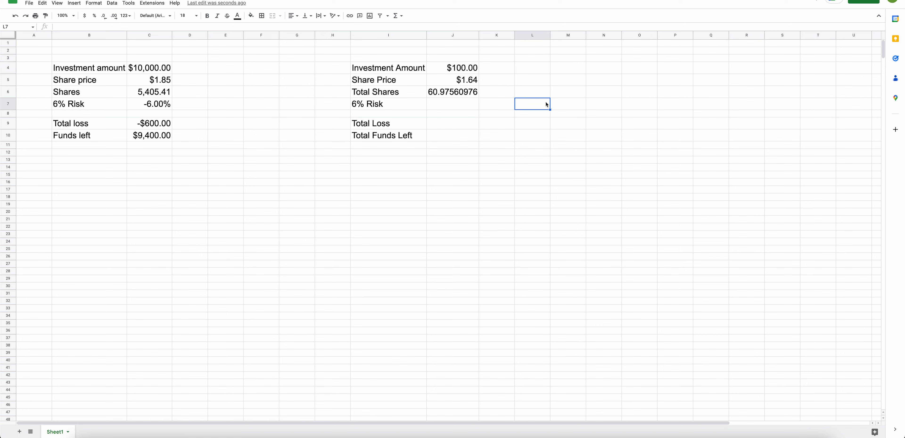
Set the investment amount in J4 back to 1000.
left_click(472, 73)
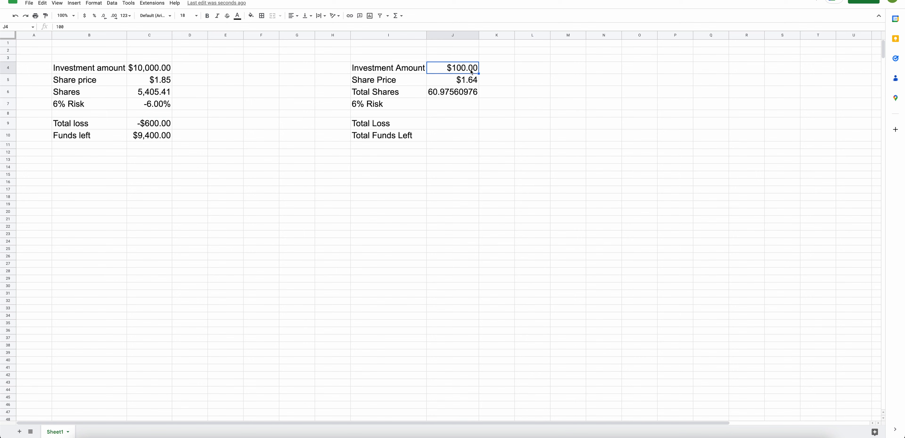
type("1000")
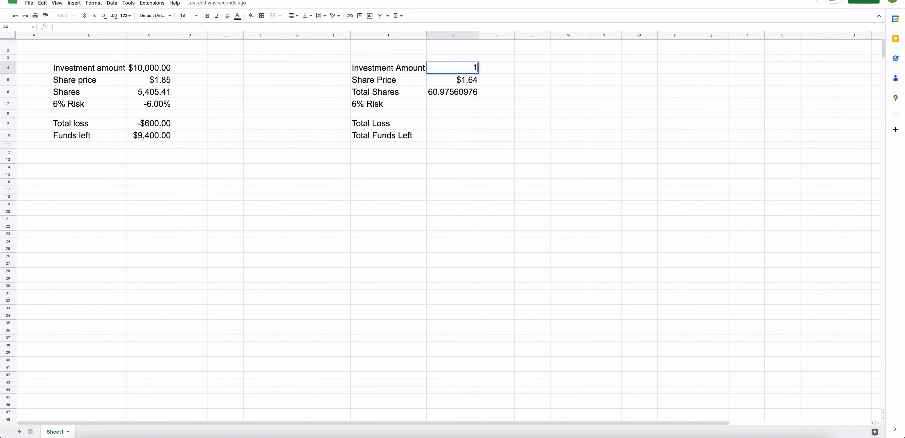
left_click(536, 84)
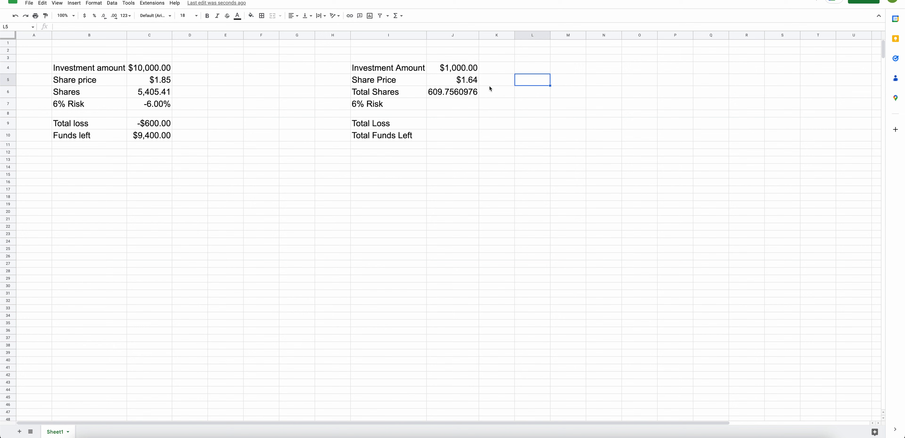
Change the share price in J5 to 48.53 to test the shares calculation.
left_click(472, 83)
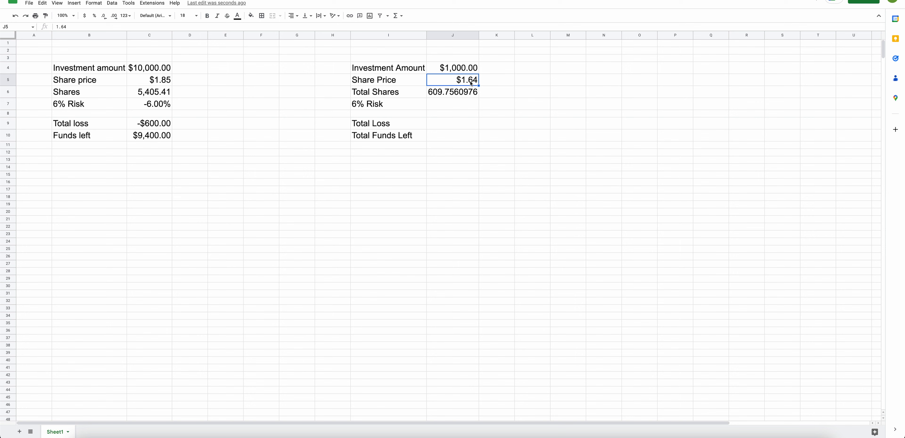
type("48.53")
left_click(522, 124)
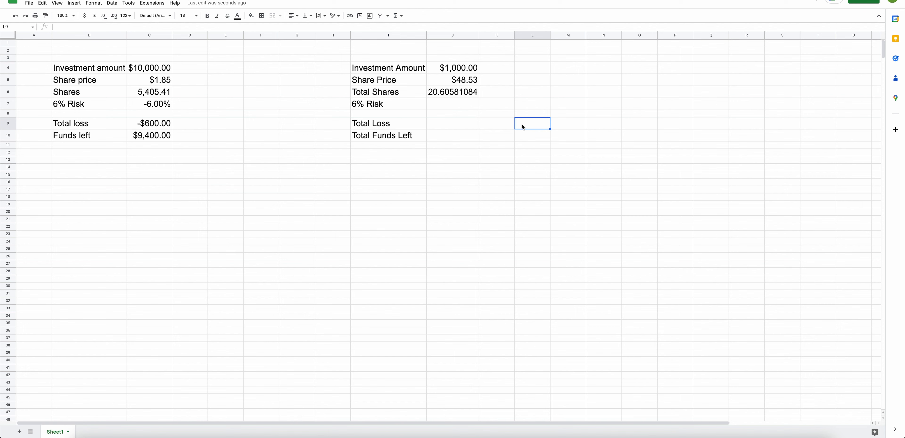
Set the share price in J5 back to 1.64.
left_click(470, 70)
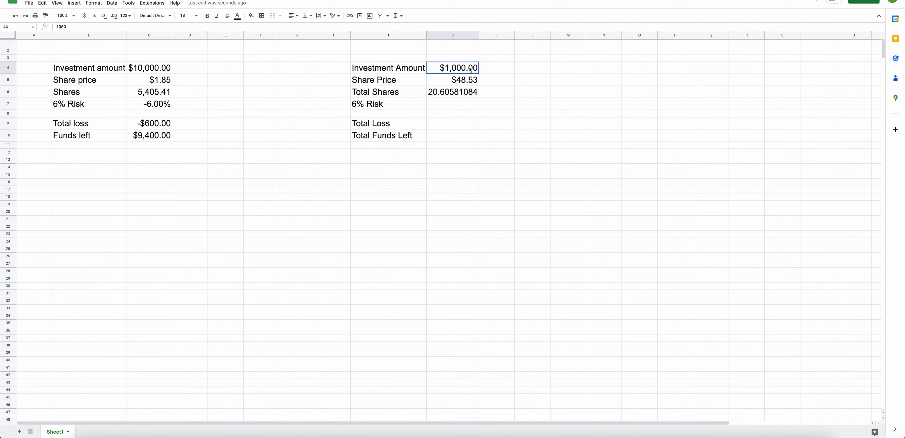
left_click(471, 83)
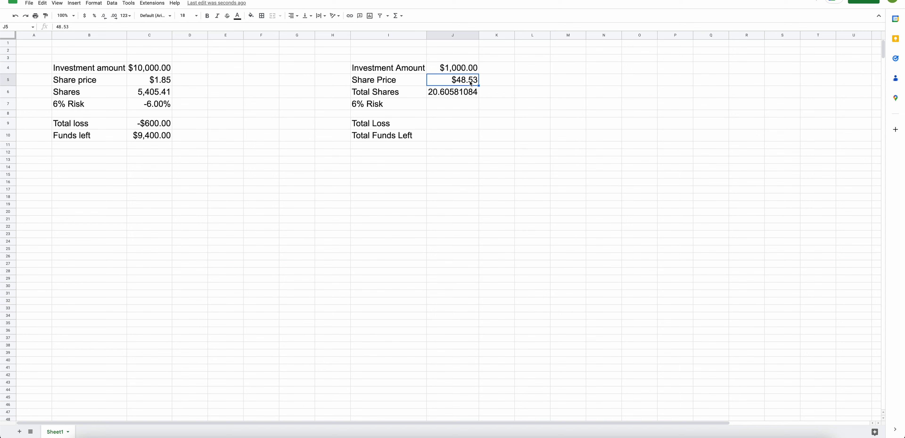
left_click(468, 95)
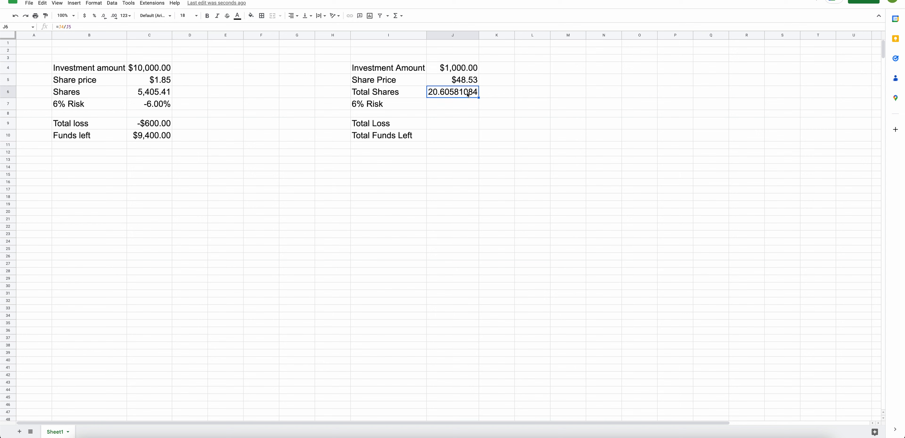
left_click(468, 83)
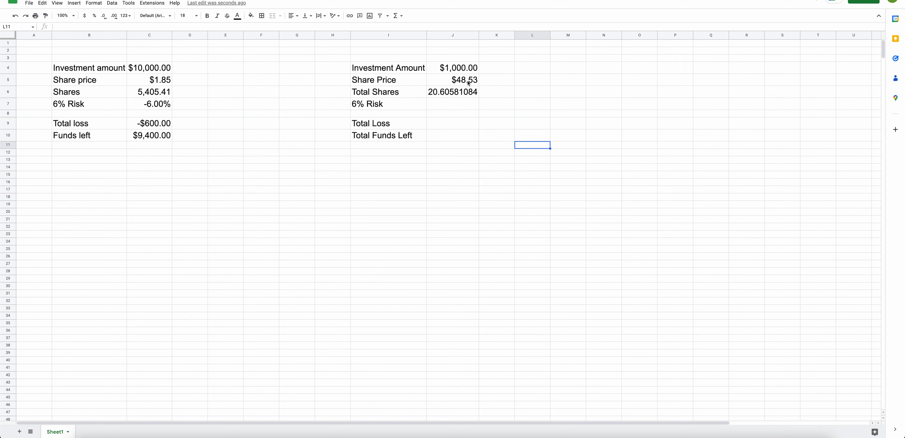
type("1.64")
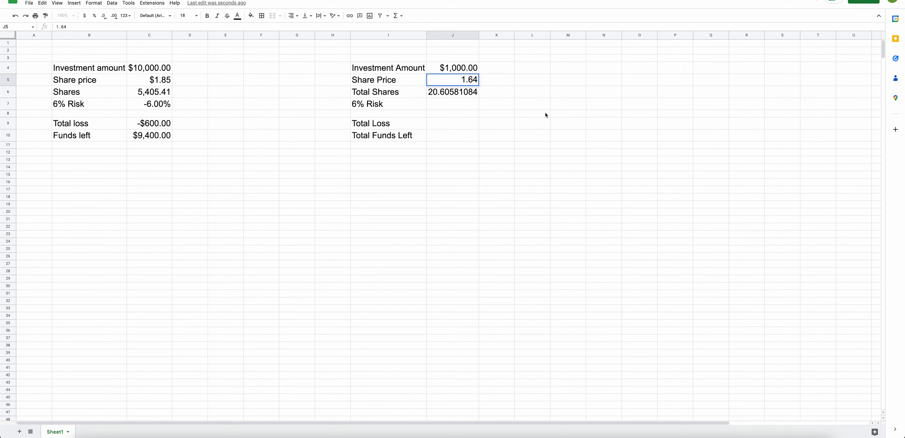
left_click(568, 126)
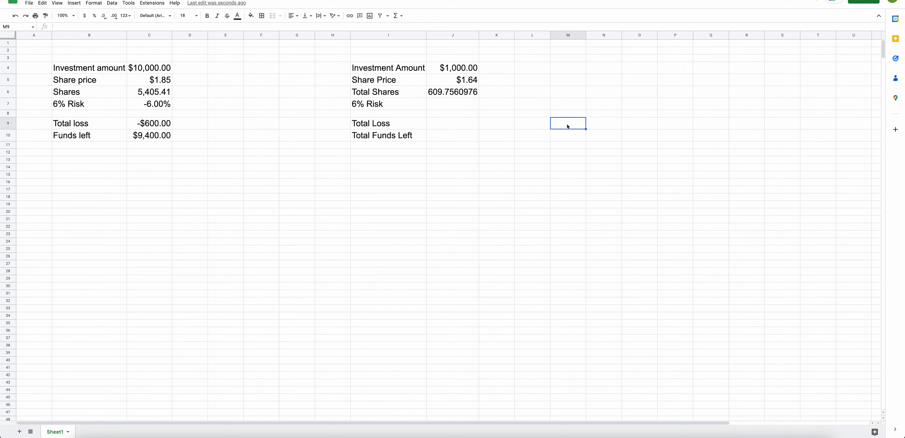
left_click(516, 159)
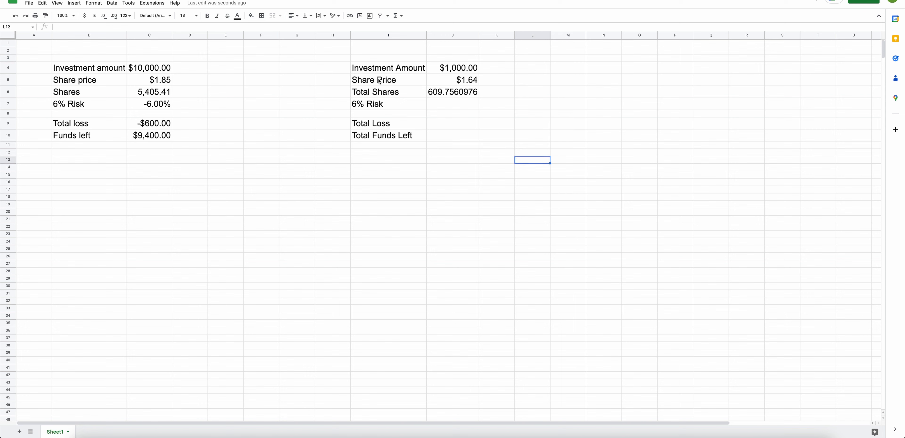
Enter the formula =-6% in cell J7 for the risk, then clear the cell.
left_click(442, 104)
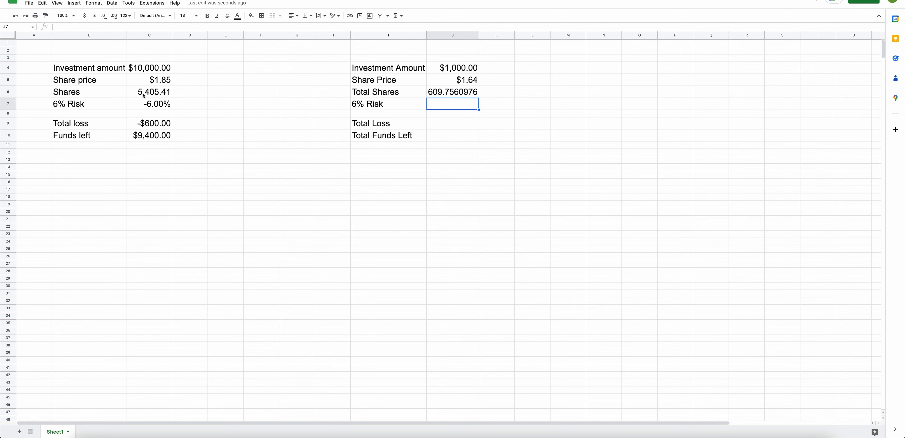
left_click(154, 108)
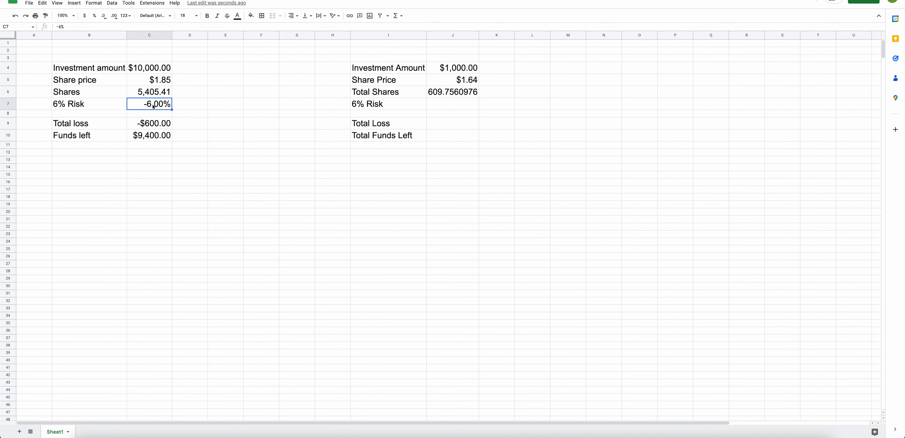
left_click(458, 107)
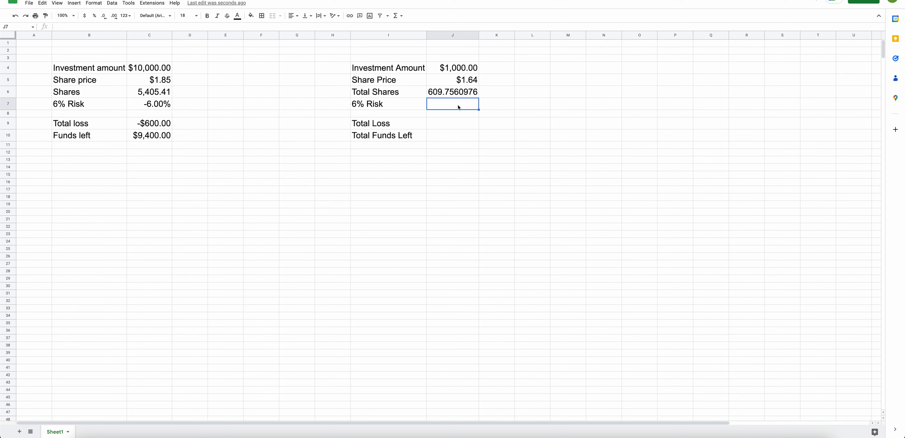
type("=")
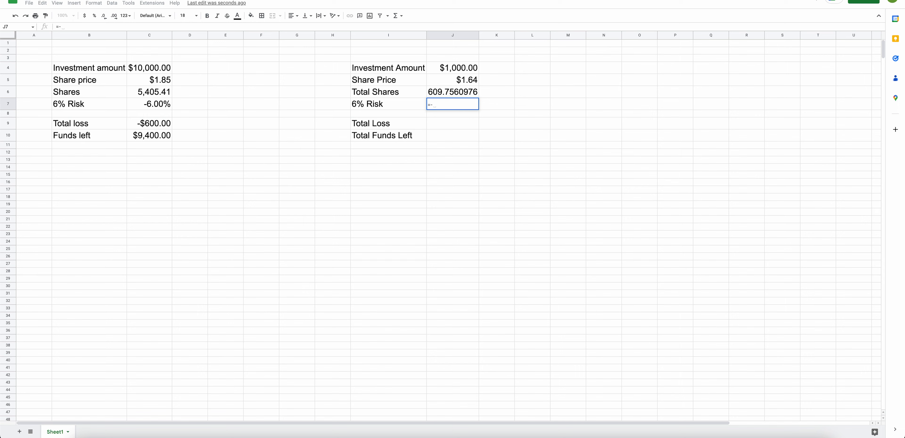
type("-6")
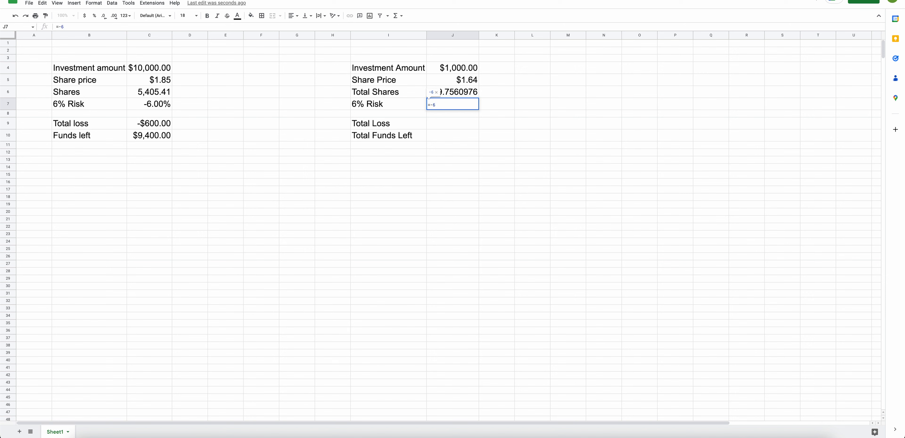
type("%")
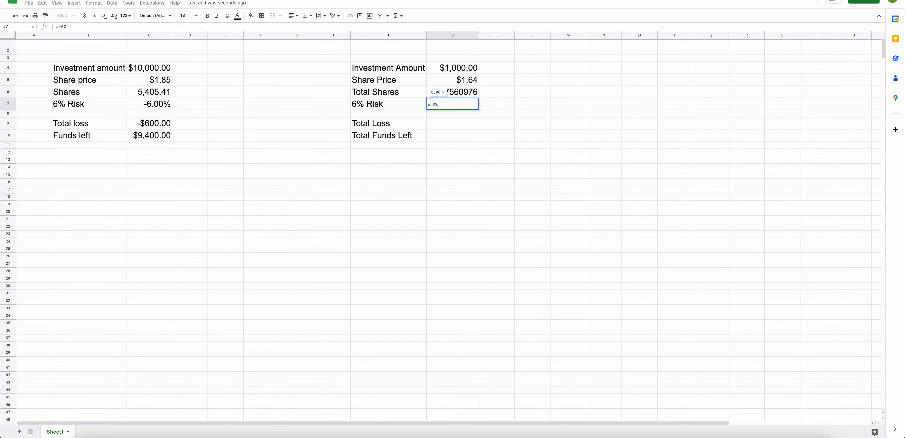
key("Return")
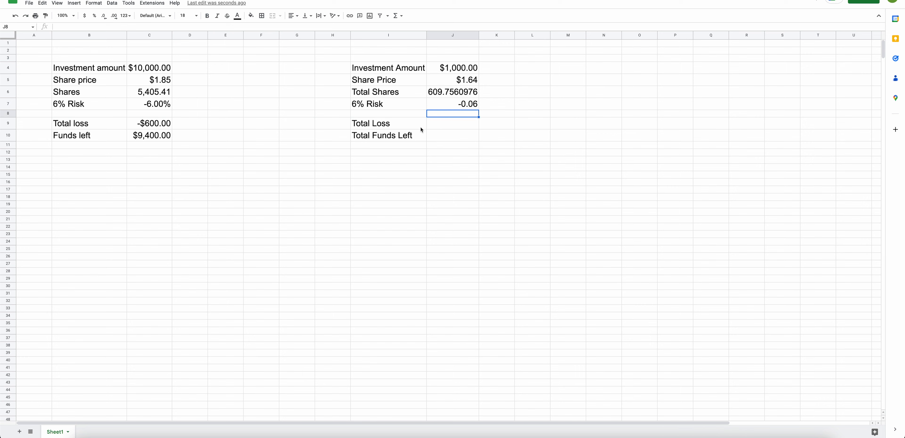
left_click(153, 107)
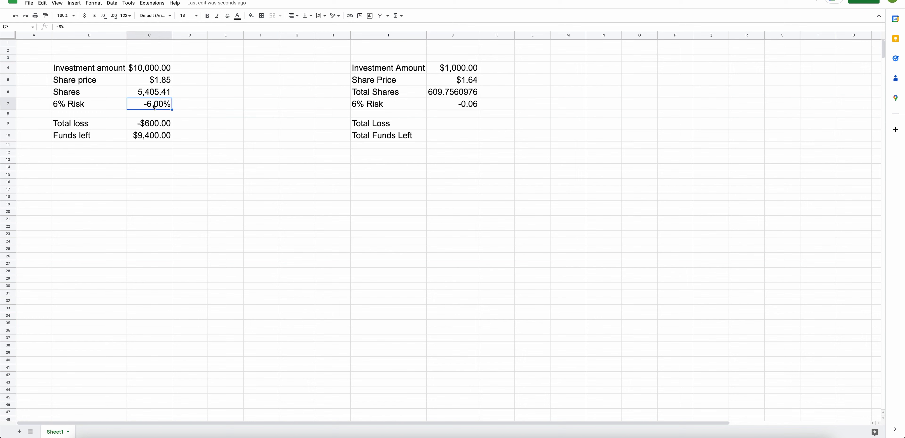
left_click(468, 106)
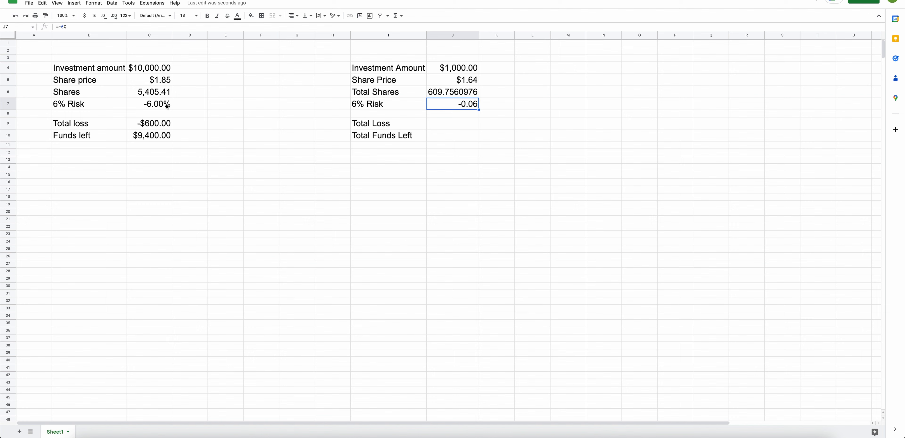
left_click(159, 104)
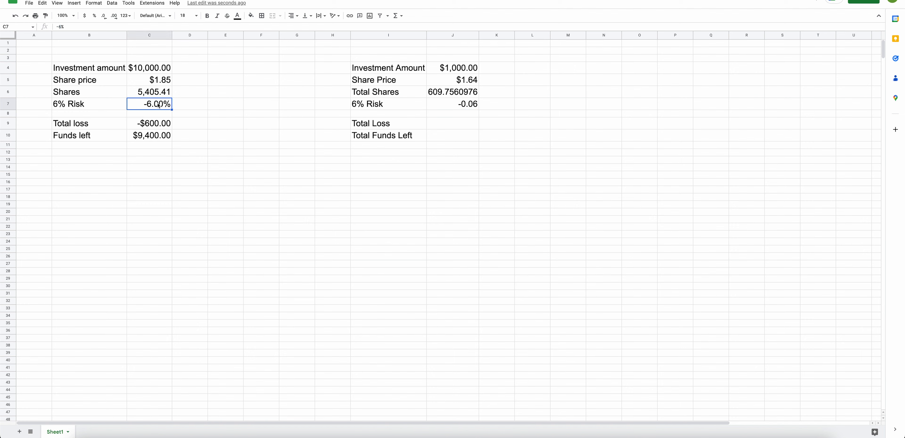
left_click(455, 109)
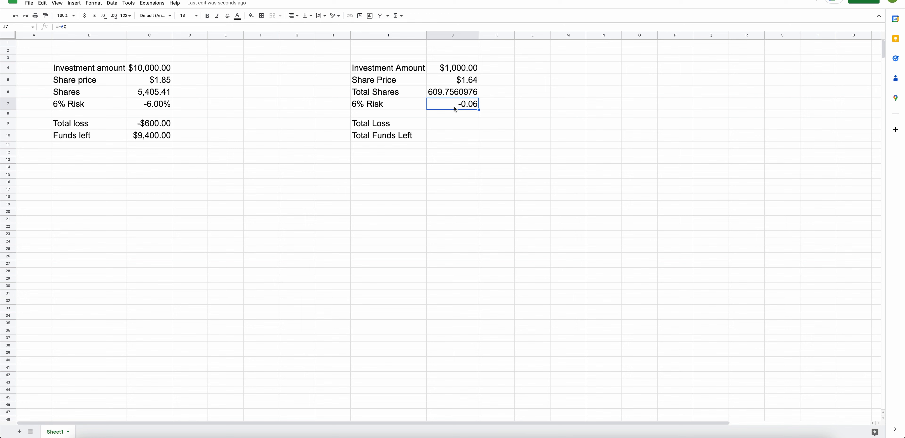
key("Delete")
Enter -6% as the risk value in cell J7.
left_click(152, 106)
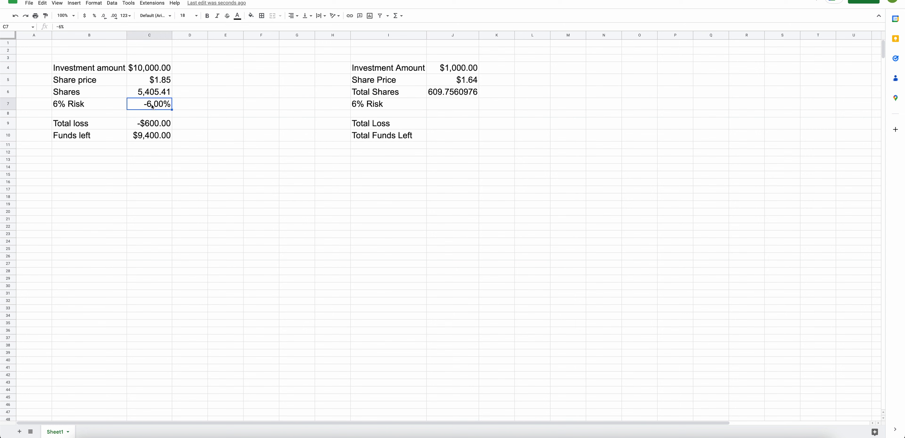
left_click(116, 106)
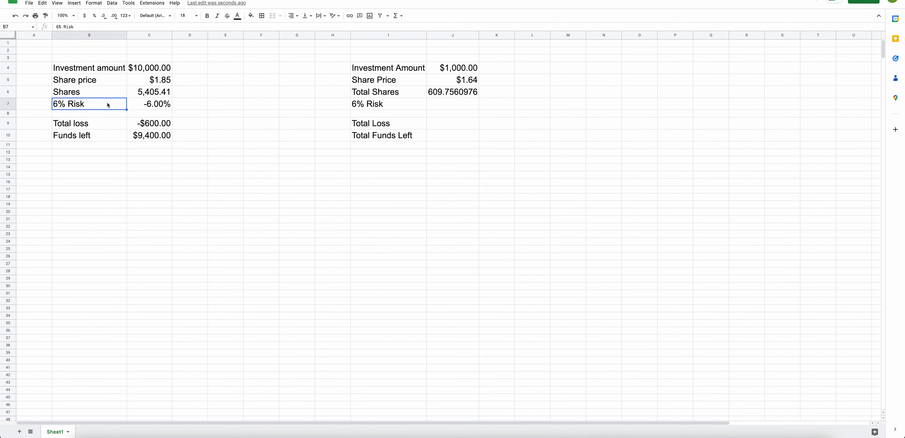
left_click(149, 106)
left_click(443, 105)
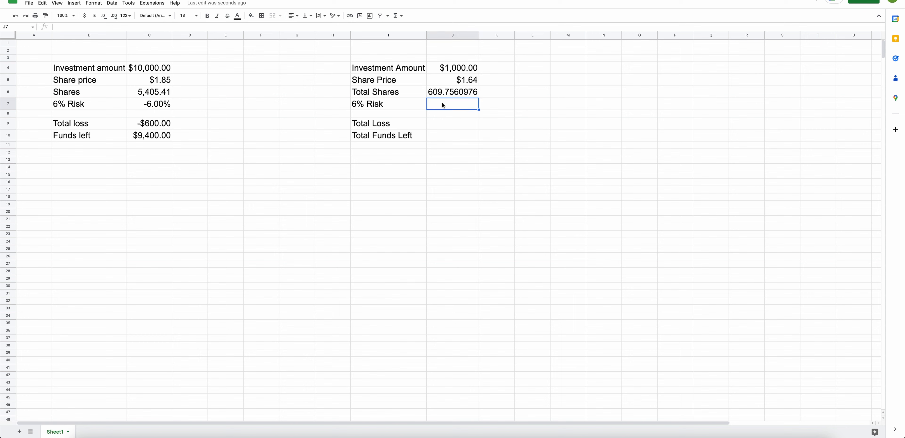
type("-6%")
key("Return")
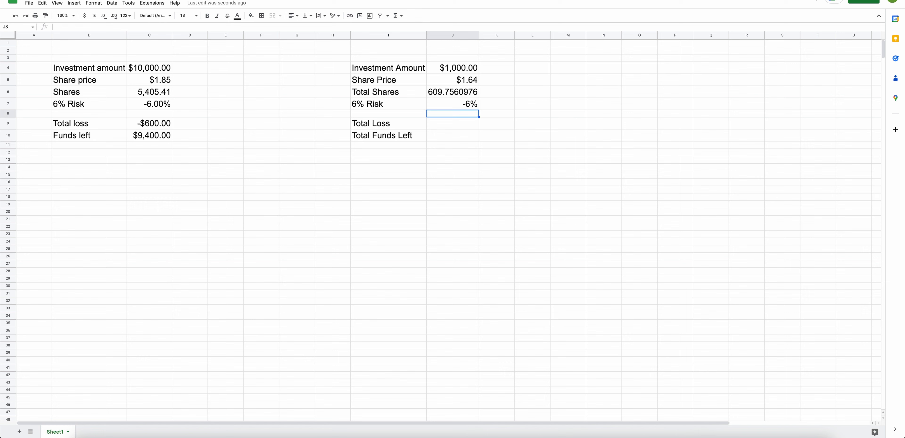
left_click(470, 105)
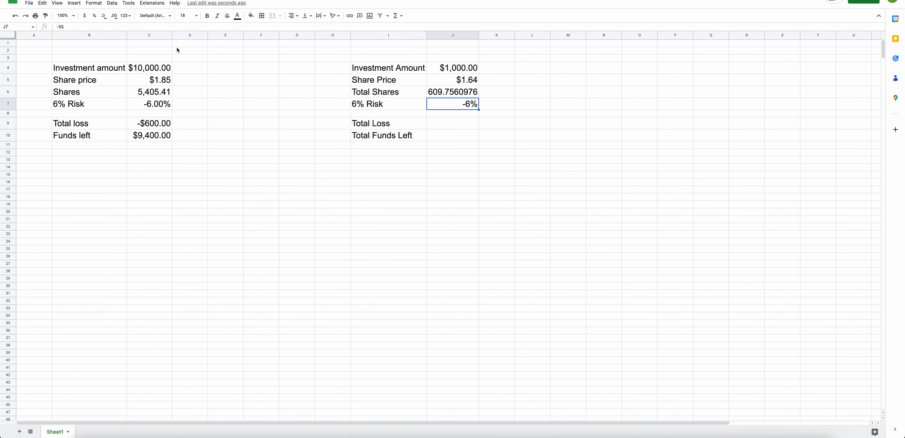
left_click(645, 205)
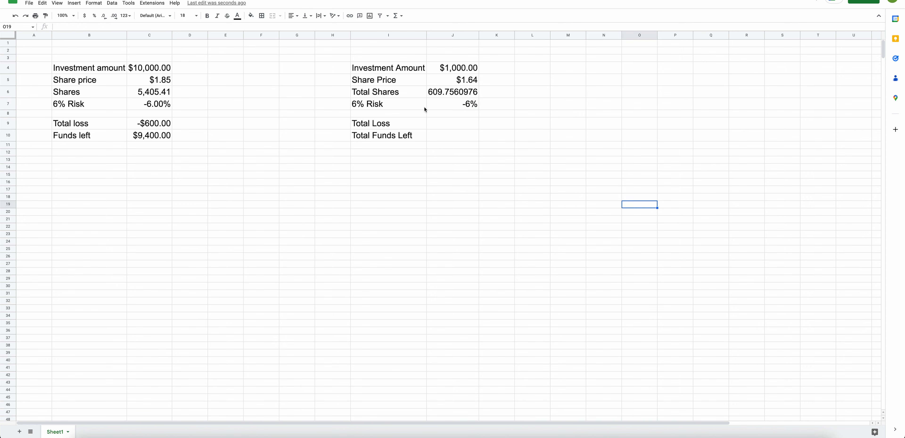
Inspect the total-loss formula in cell C9 of the original calculator.
left_click(437, 110)
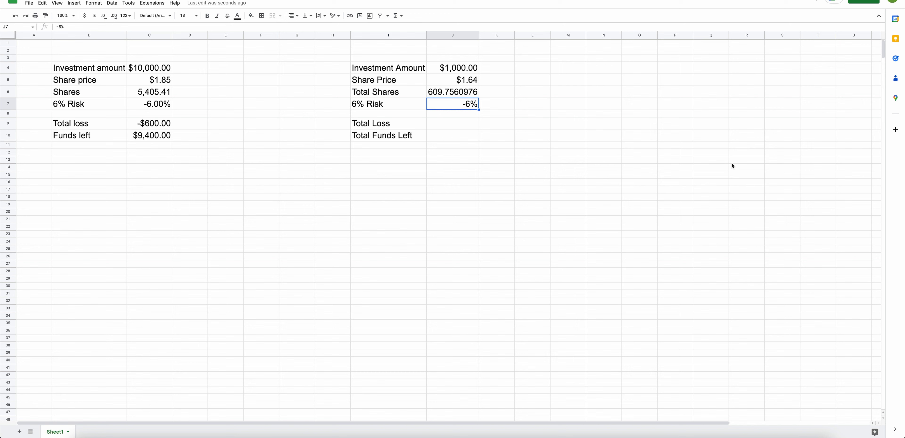
left_click(682, 165)
left_click(473, 108)
left_click(461, 153)
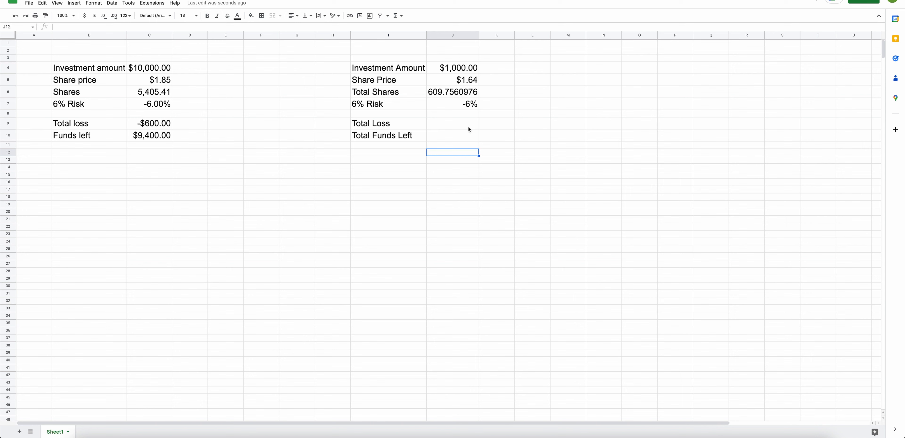
left_click(147, 124)
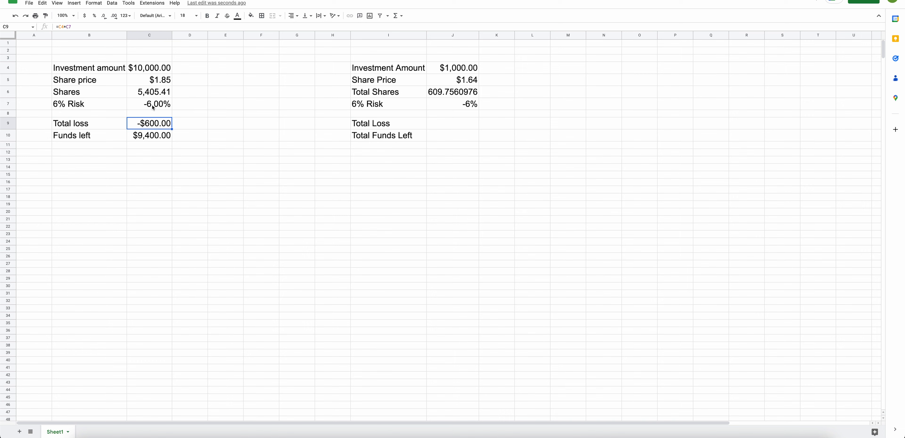
left_click(539, 114)
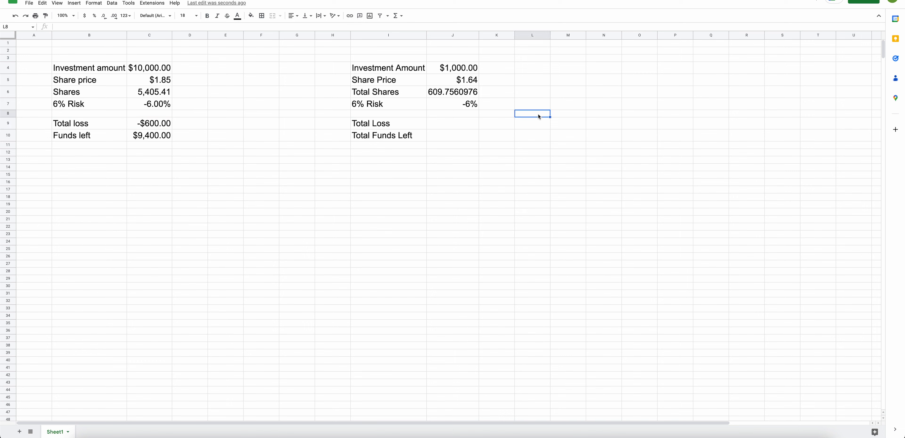
Enter the formula =J4*J7 in cell J9 to calculate the total loss.
left_click(446, 123)
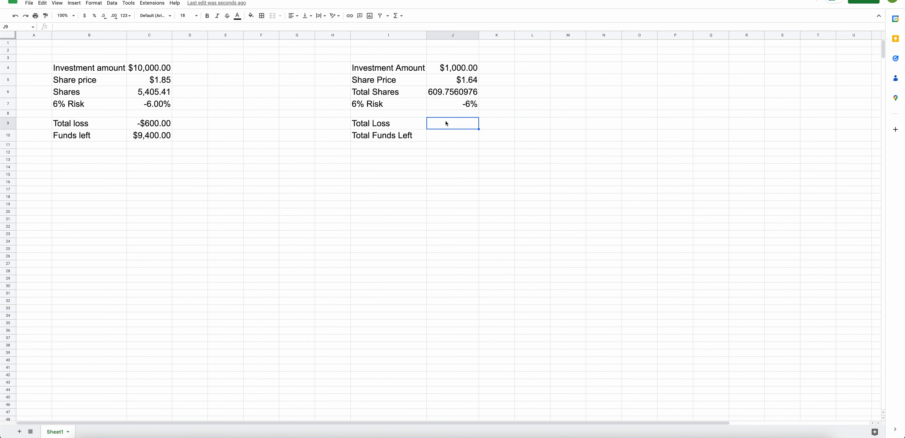
type("=")
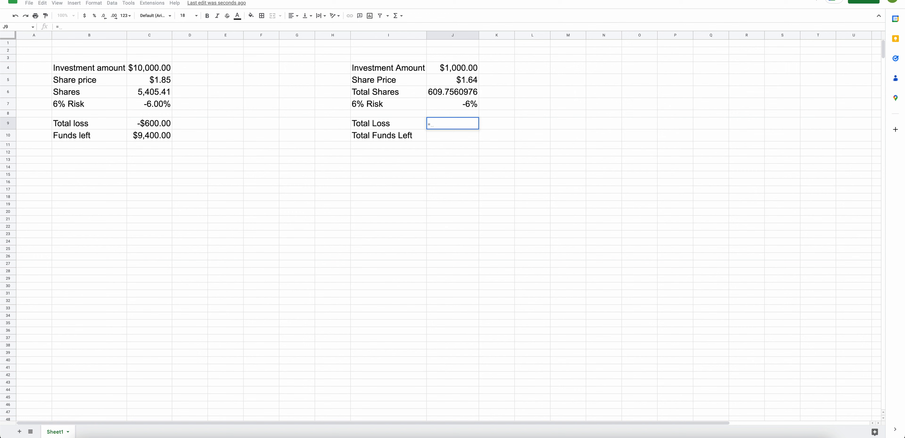
left_click(453, 69)
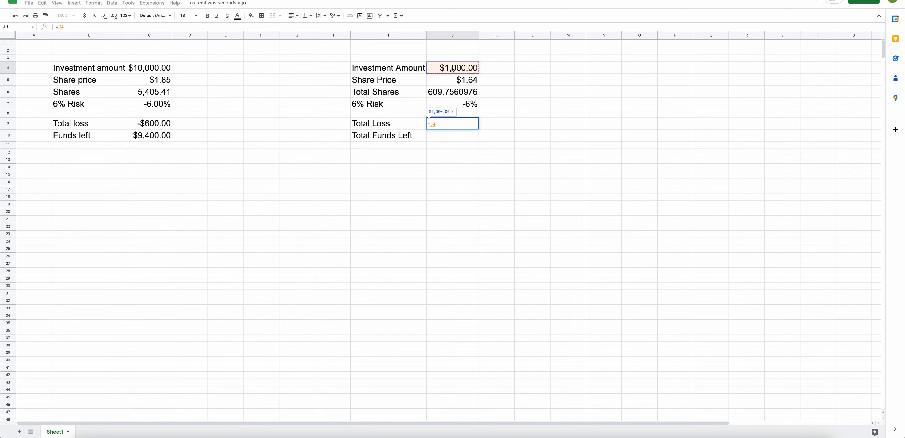
type("*")
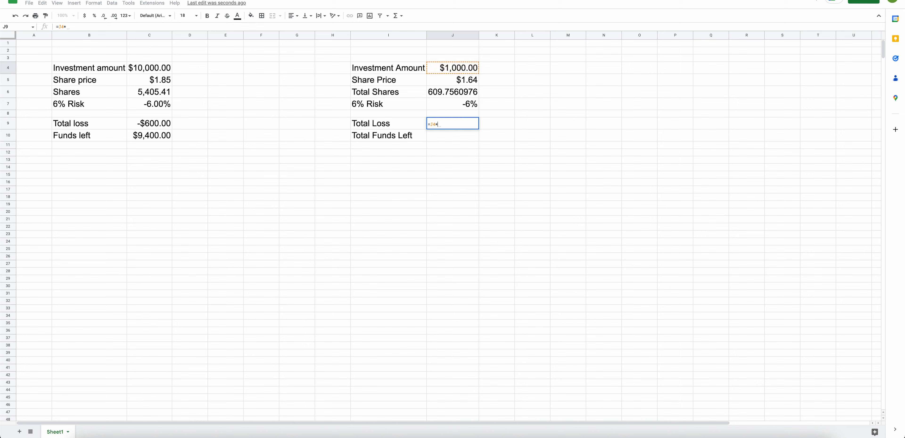
left_click(472, 109)
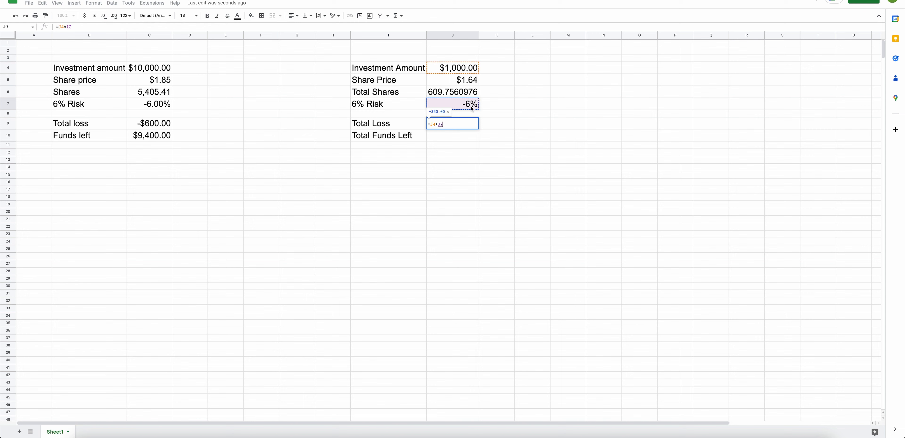
key("Return")
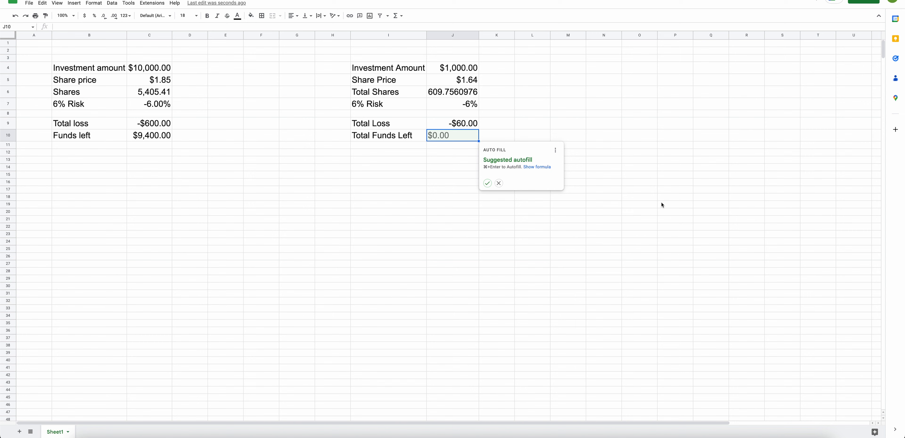
left_click(490, 69)
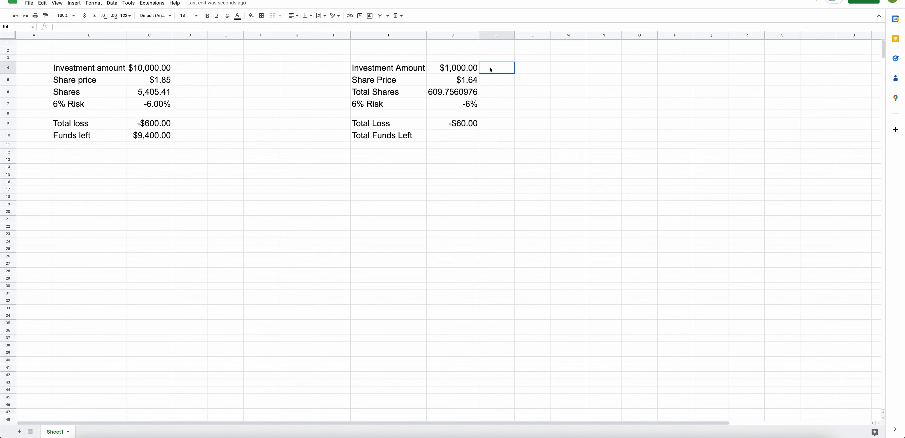
left_click(472, 109)
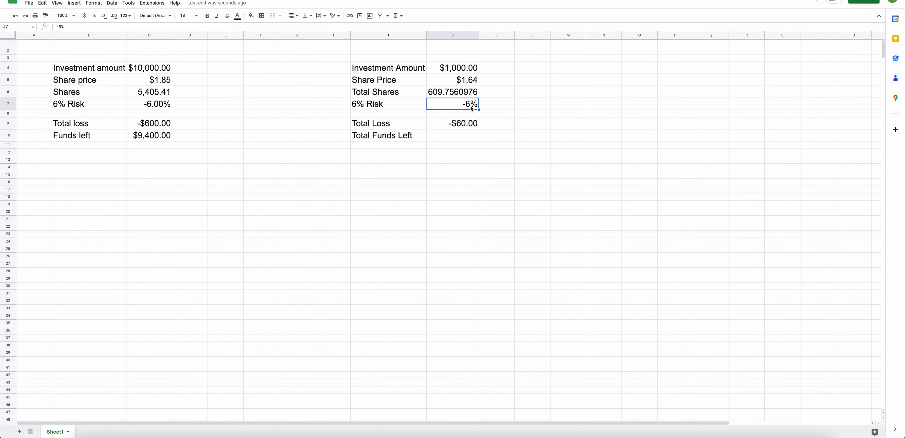
left_click(467, 127)
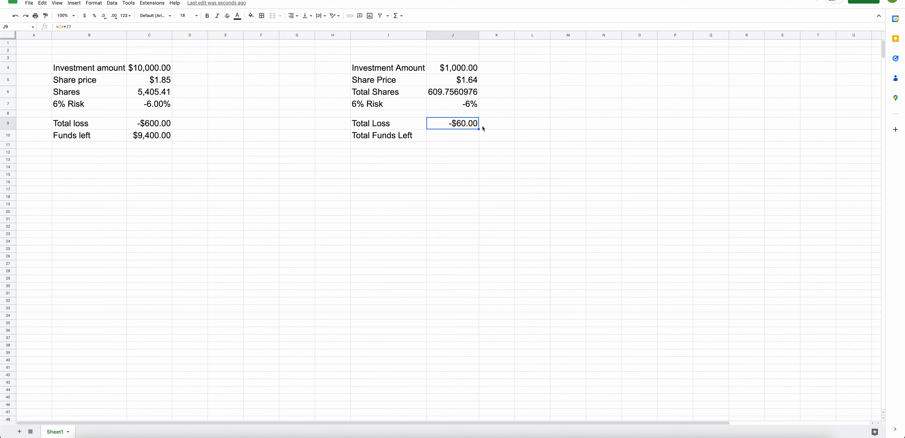
left_click(499, 128)
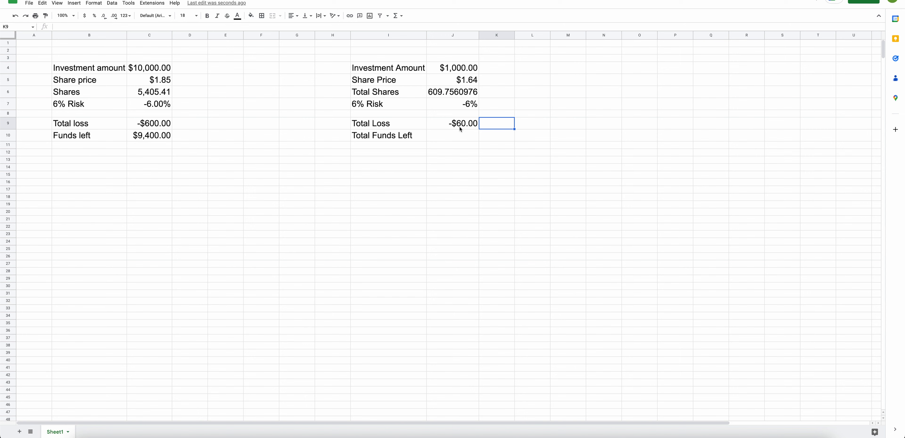
left_click(577, 176)
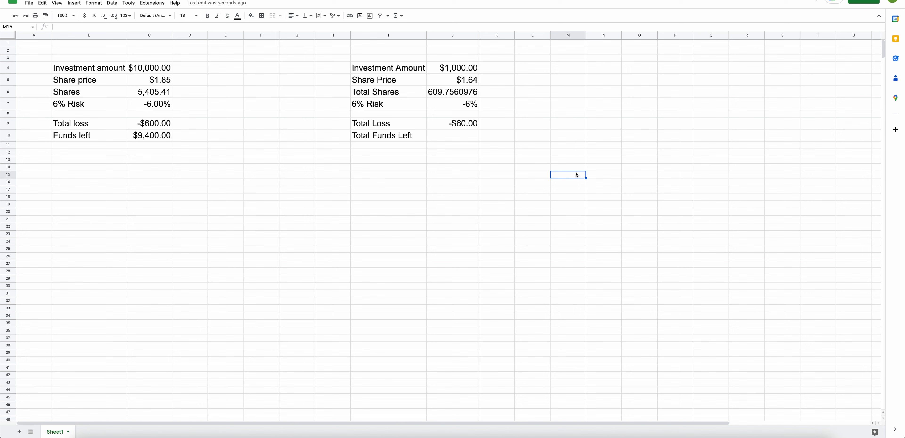
left_click(467, 137)
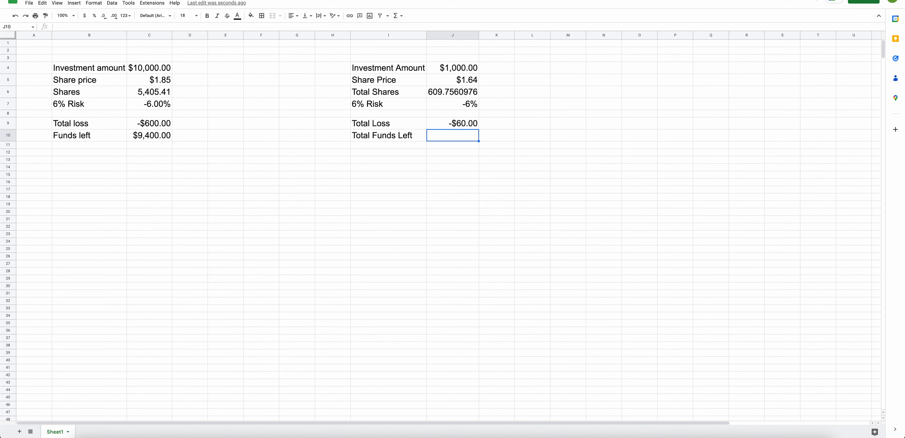
type("=")
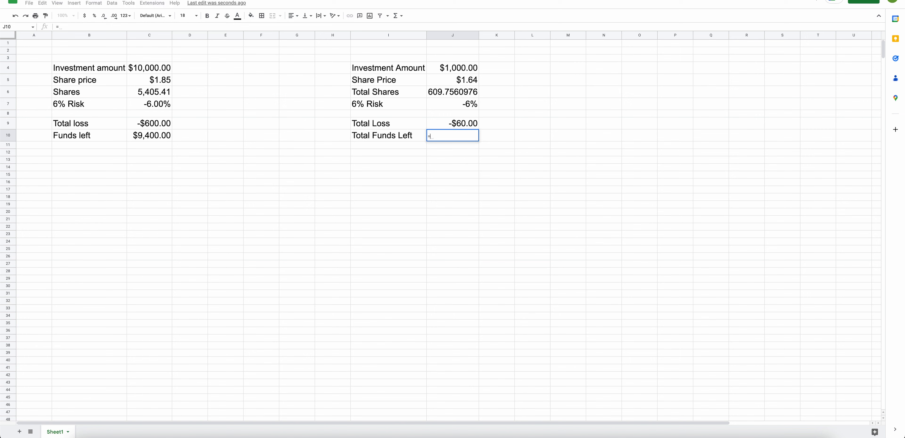
left_click(468, 72)
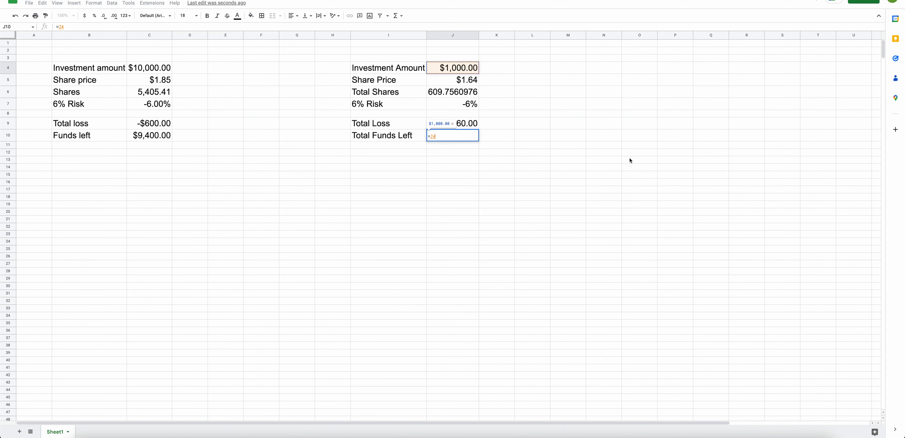
key("Escape")
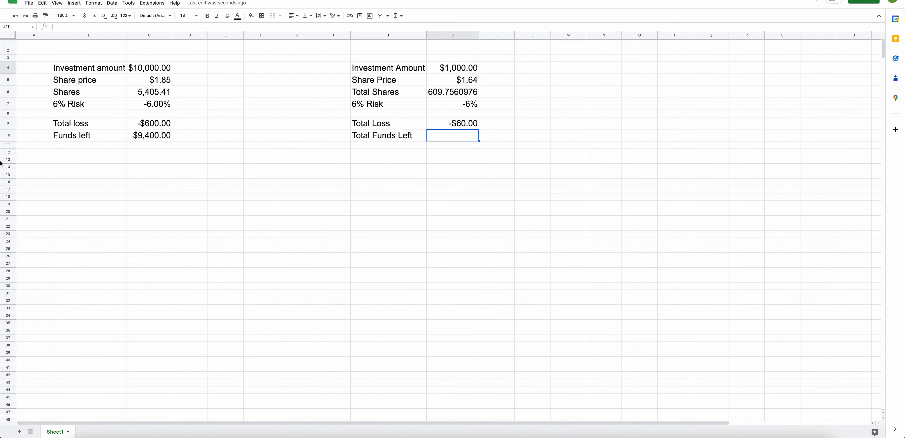
Enter the formula =SUM(J4,J9) in cell J10 to calculate the total funds left.
left_click(157, 138)
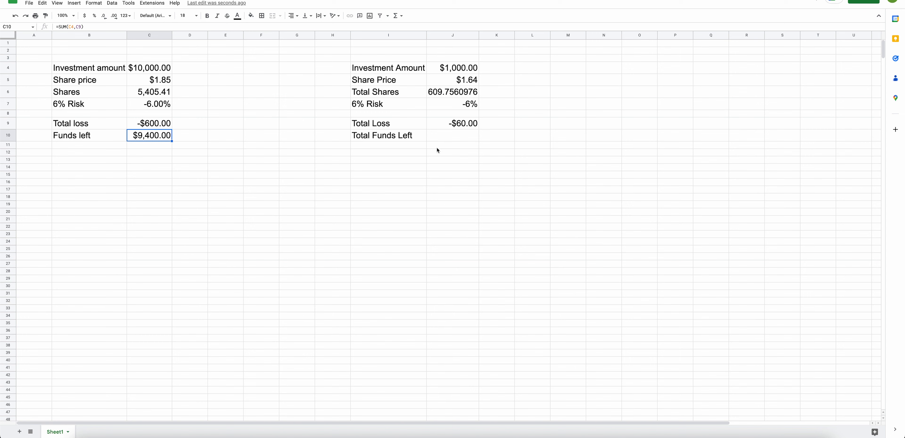
left_click(401, 152)
left_click(451, 141)
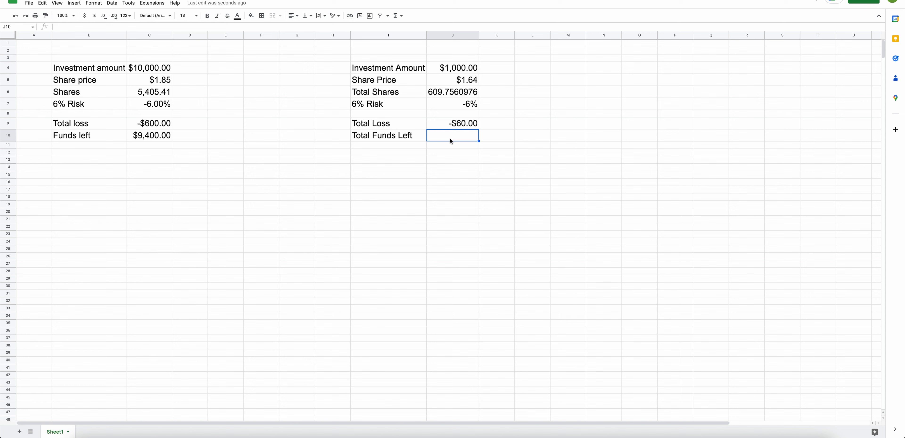
type("=")
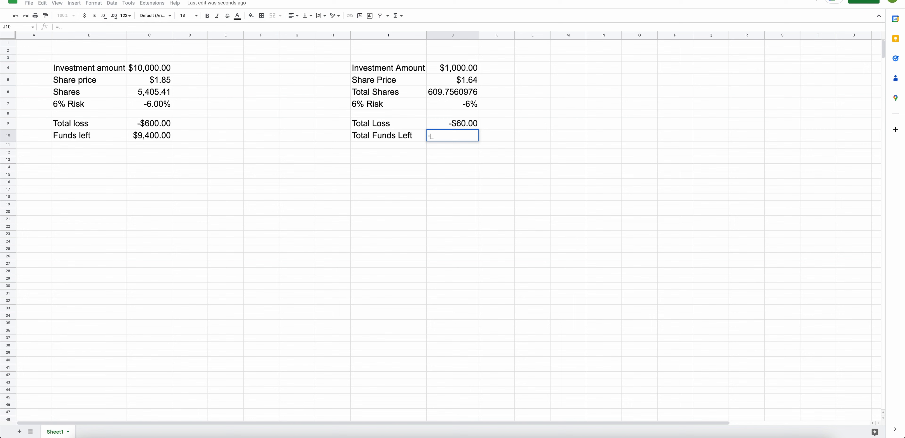
type("sum")
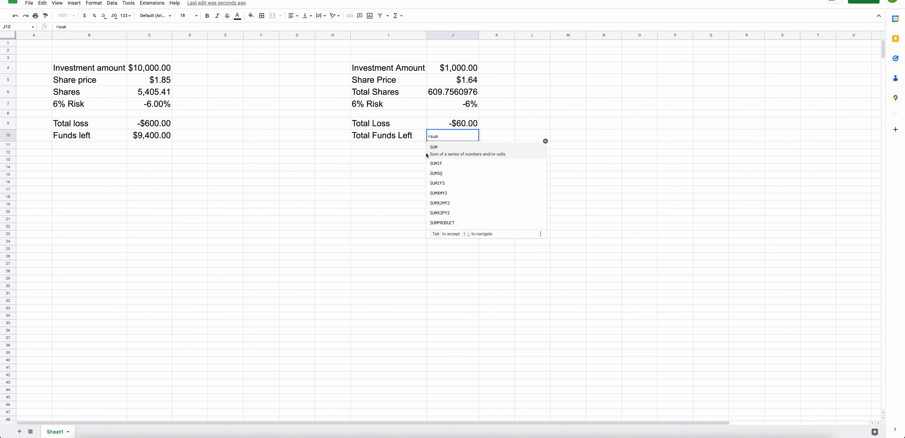
left_click(433, 149)
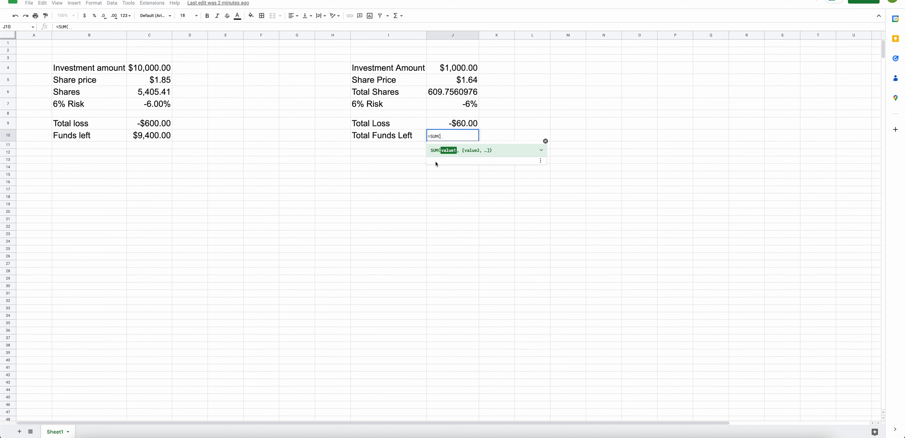
left_click(455, 70)
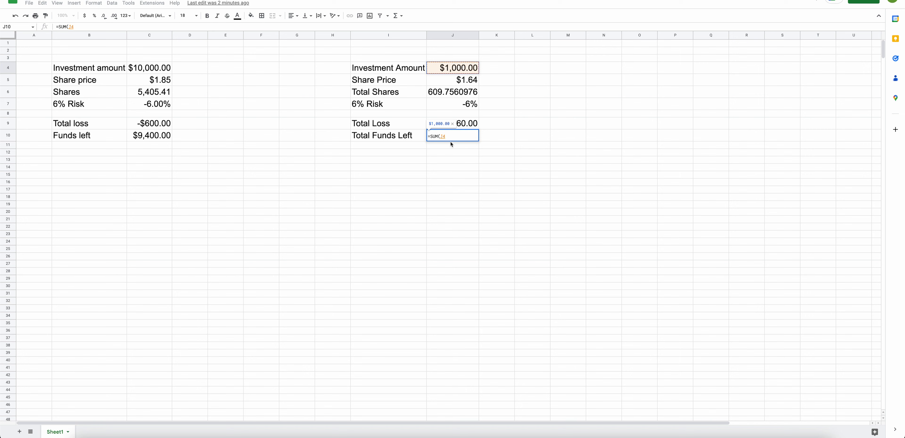
type(",")
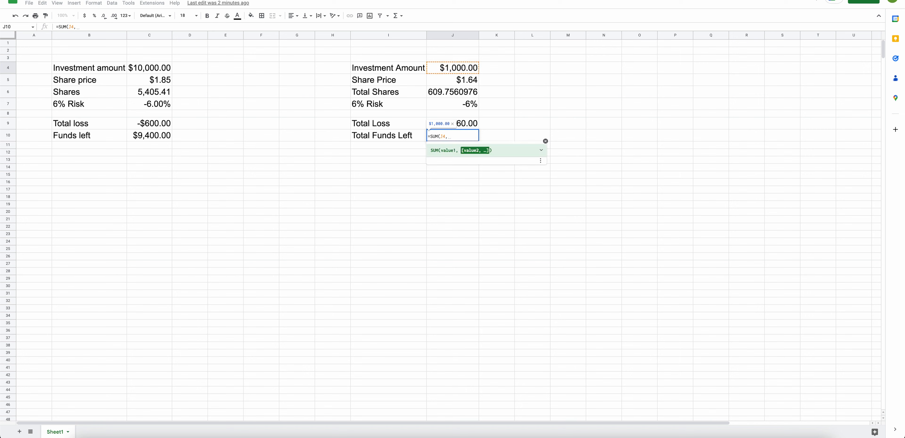
left_click(471, 126)
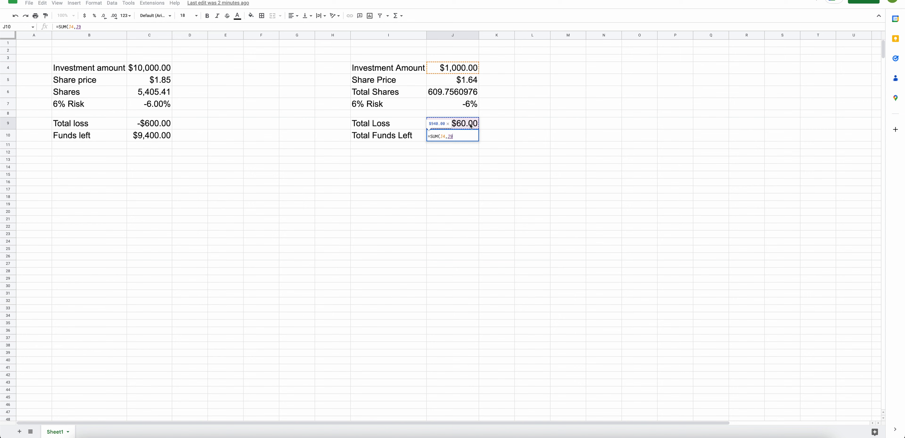
type(")")
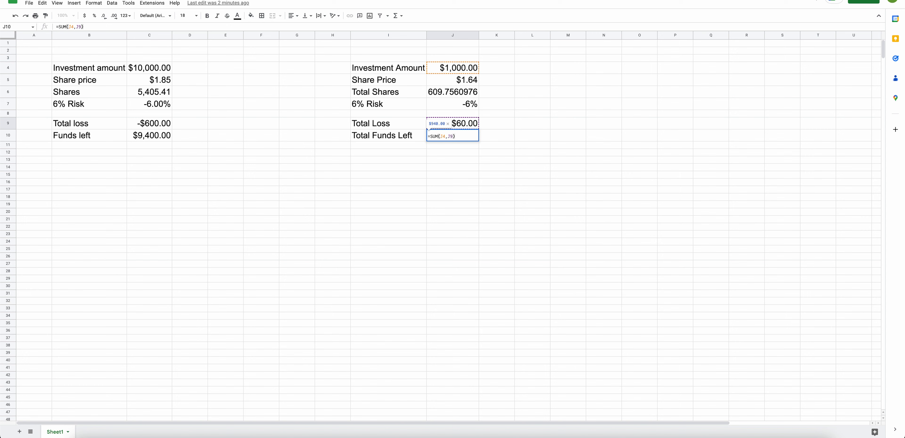
key("Return")
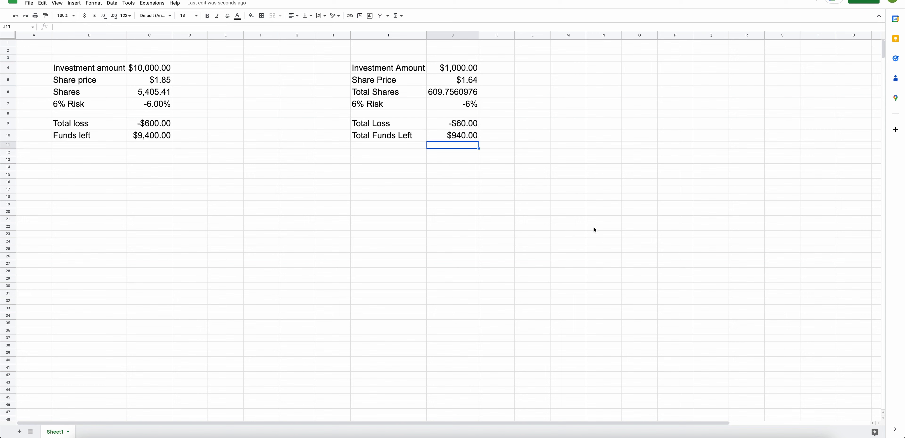
left_click(583, 227)
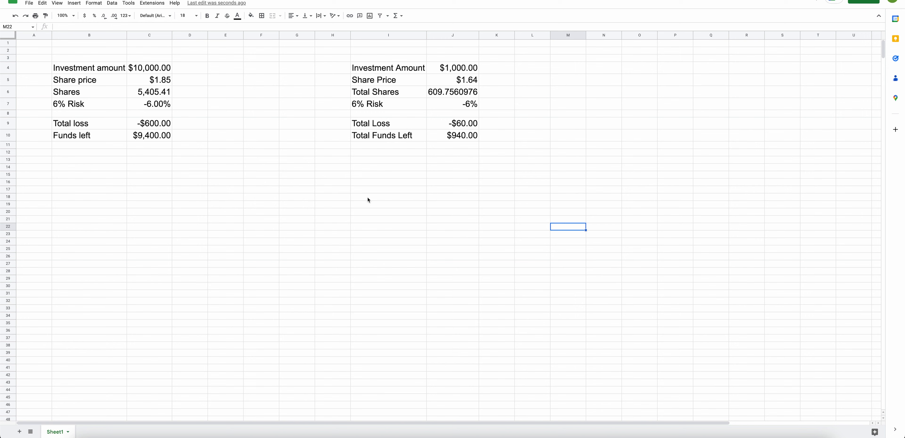
left_click(463, 71)
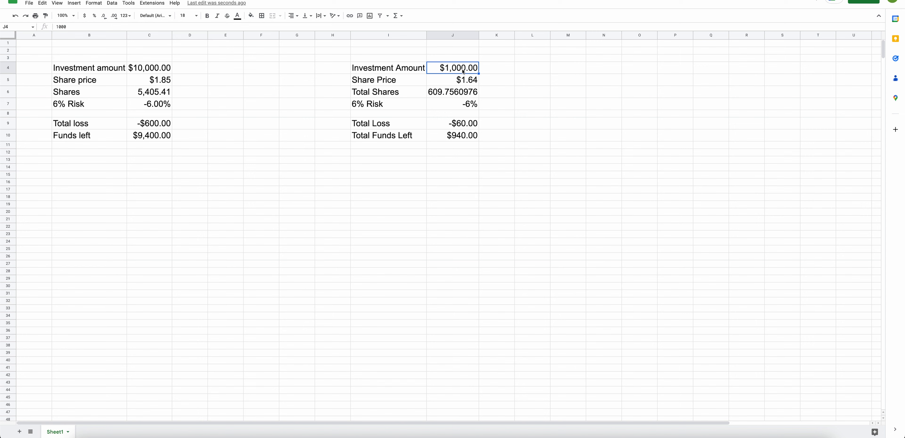
left_click(462, 125)
left_click(466, 140)
left_click(466, 147)
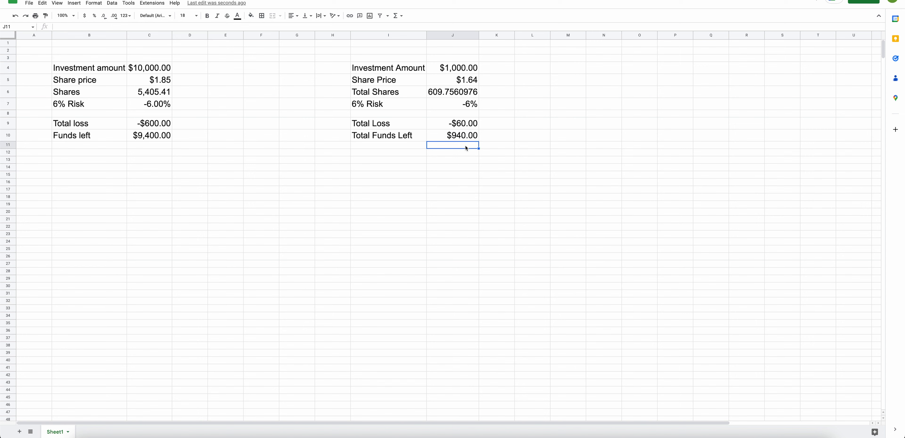
left_click(463, 166)
left_click(521, 167)
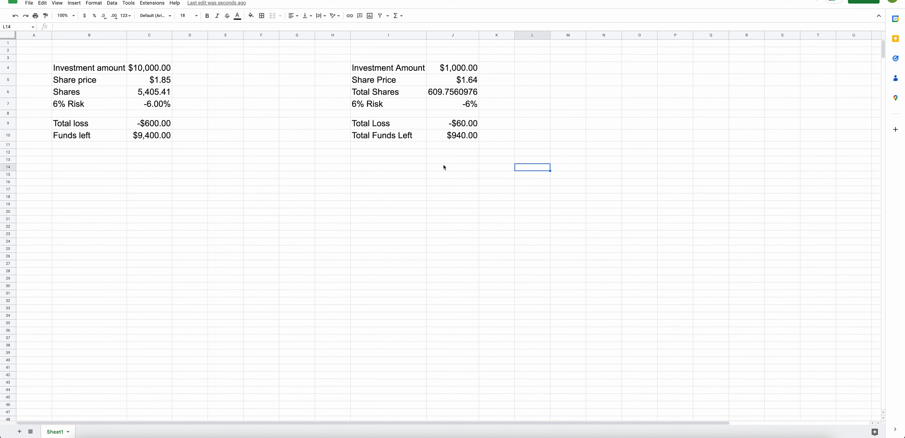
left_click(536, 204)
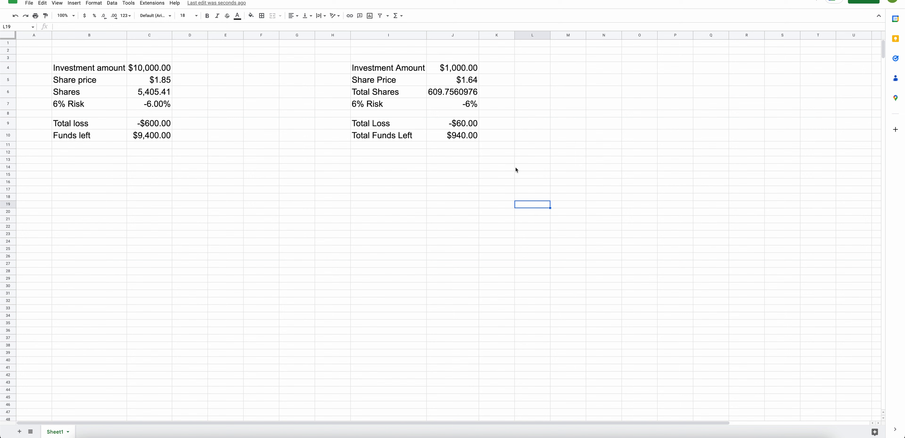
left_click(417, 71)
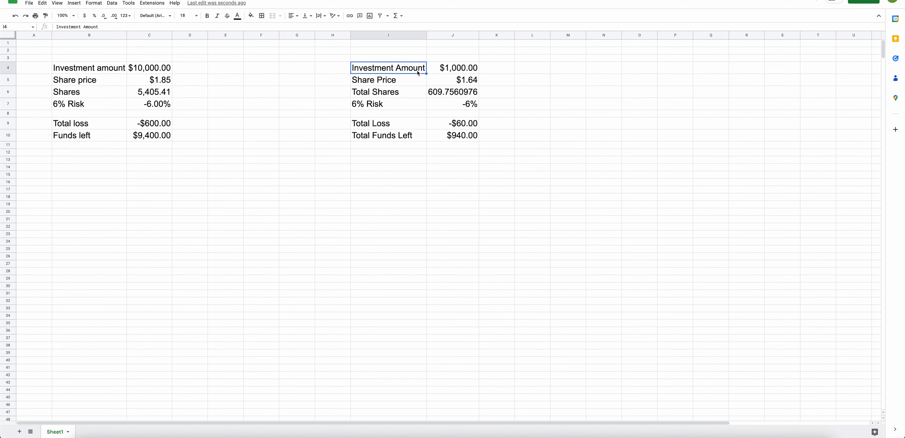
Review each label and its value in the rebuilt calculator in columns I and J, row by row.
left_click(458, 73)
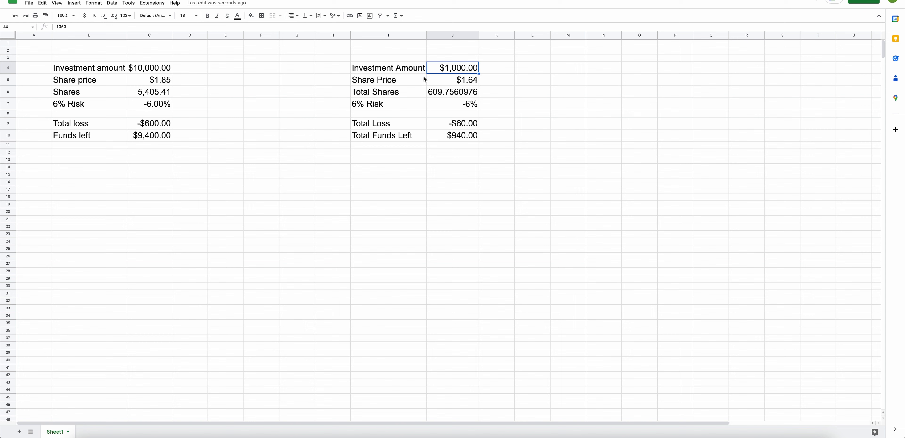
left_click(413, 82)
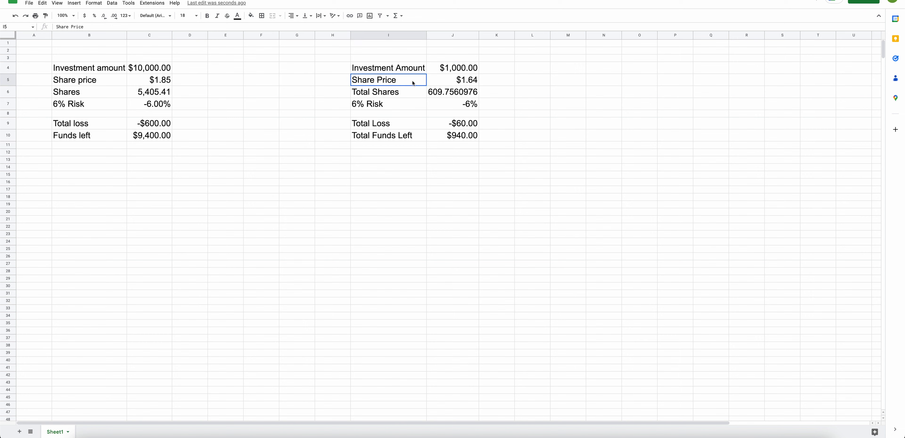
left_click(447, 82)
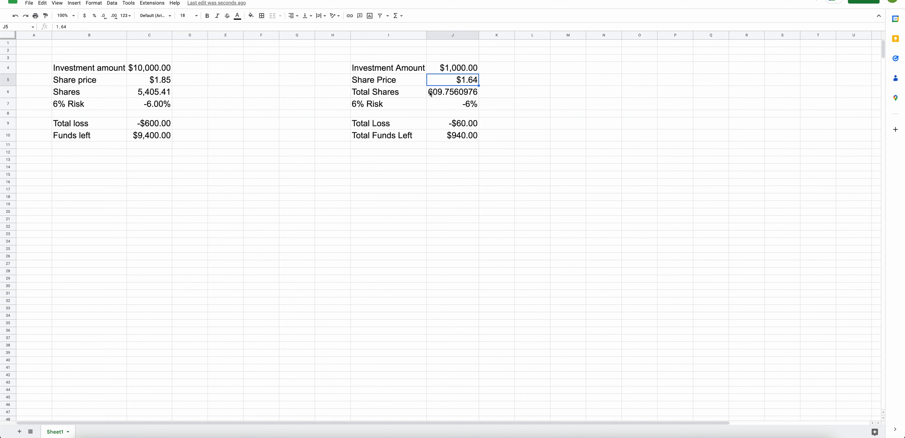
left_click(403, 94)
left_click(443, 92)
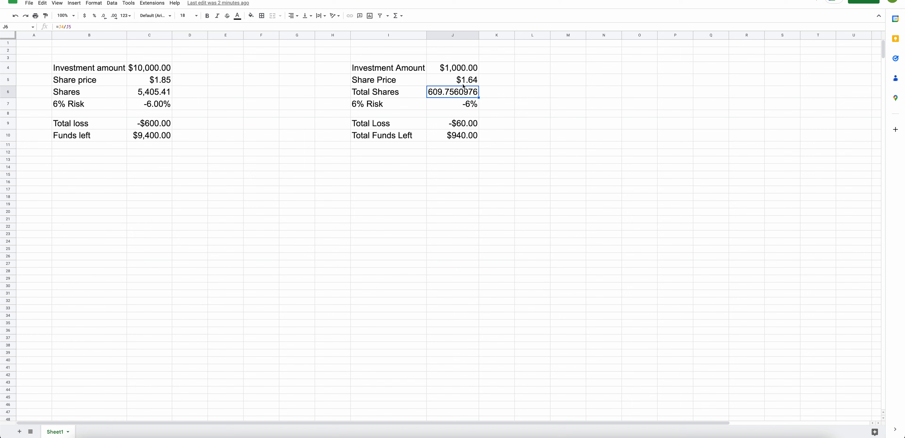
left_click(395, 107)
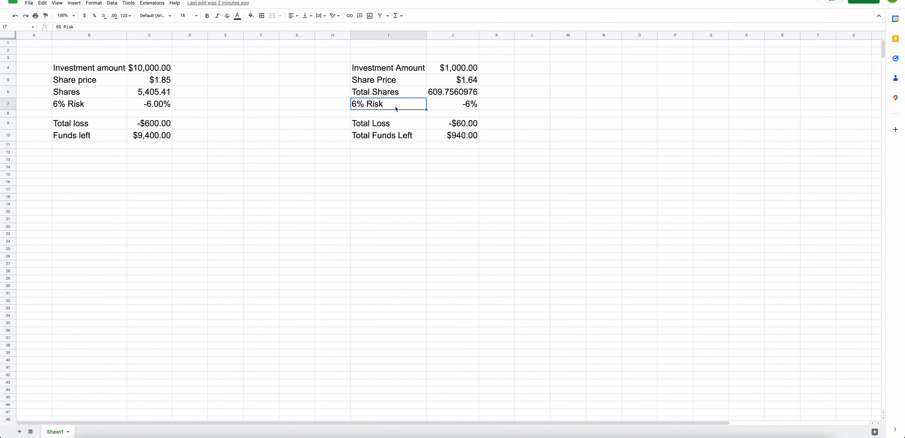
left_click(451, 109)
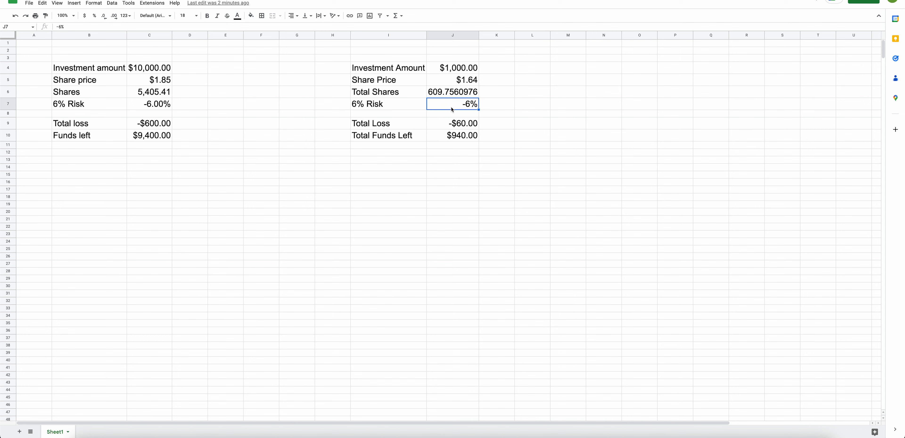
left_click(380, 104)
left_click(442, 106)
left_click(414, 123)
left_click(456, 126)
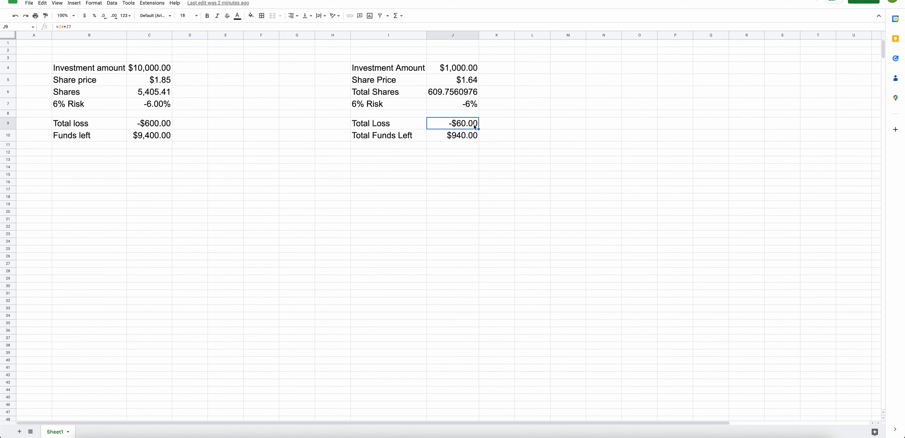
left_click(413, 138)
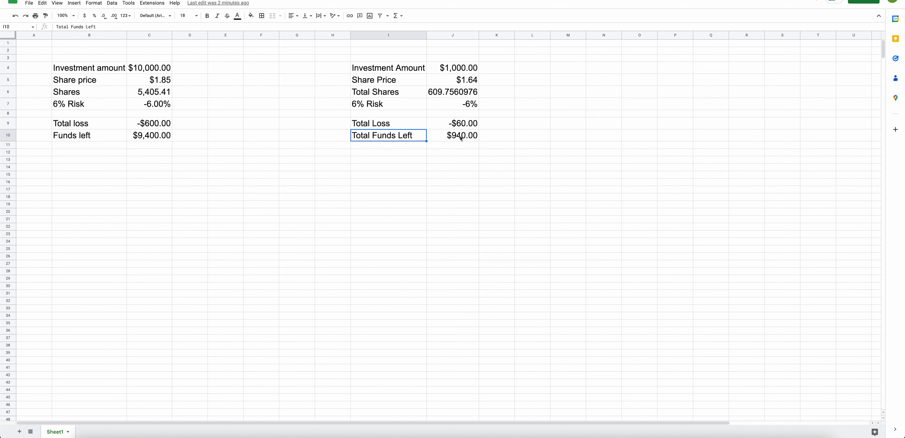
left_click(461, 138)
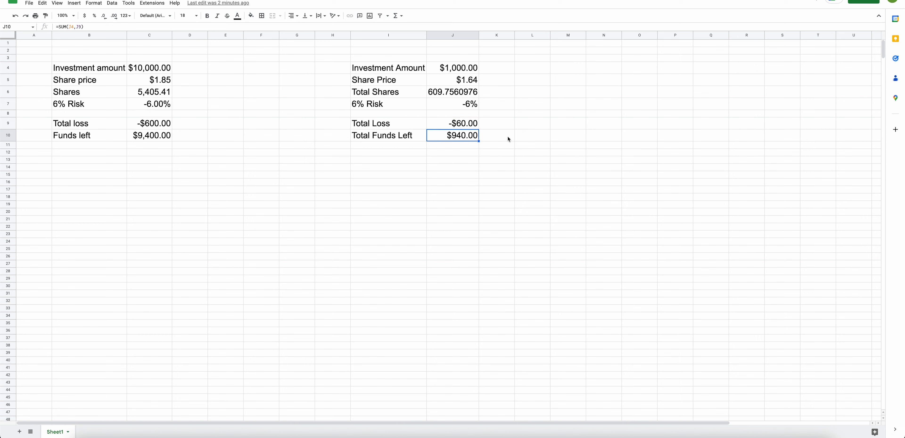
left_click(473, 148)
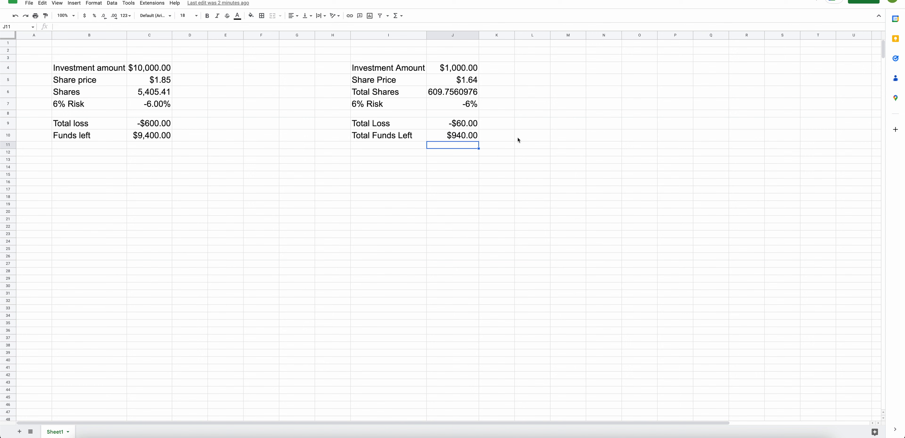
left_click(513, 147)
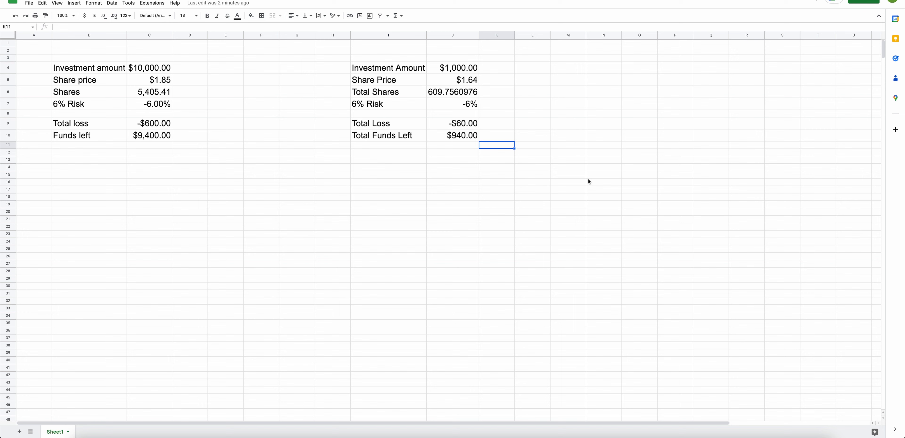
left_click(588, 181)
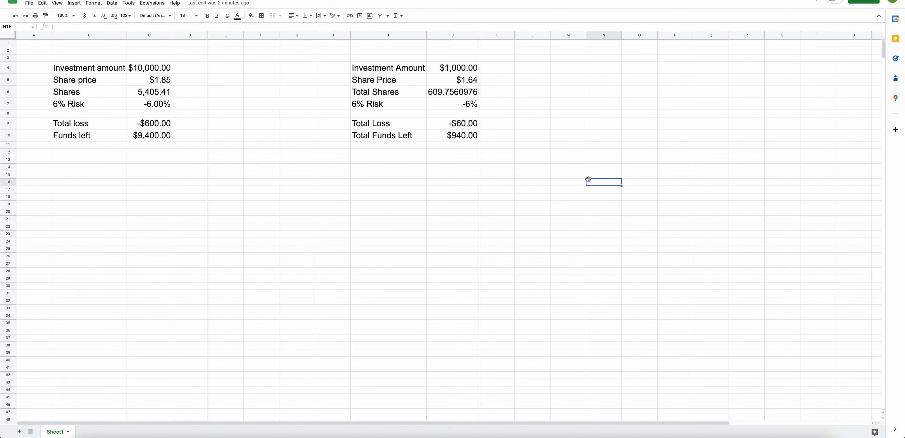